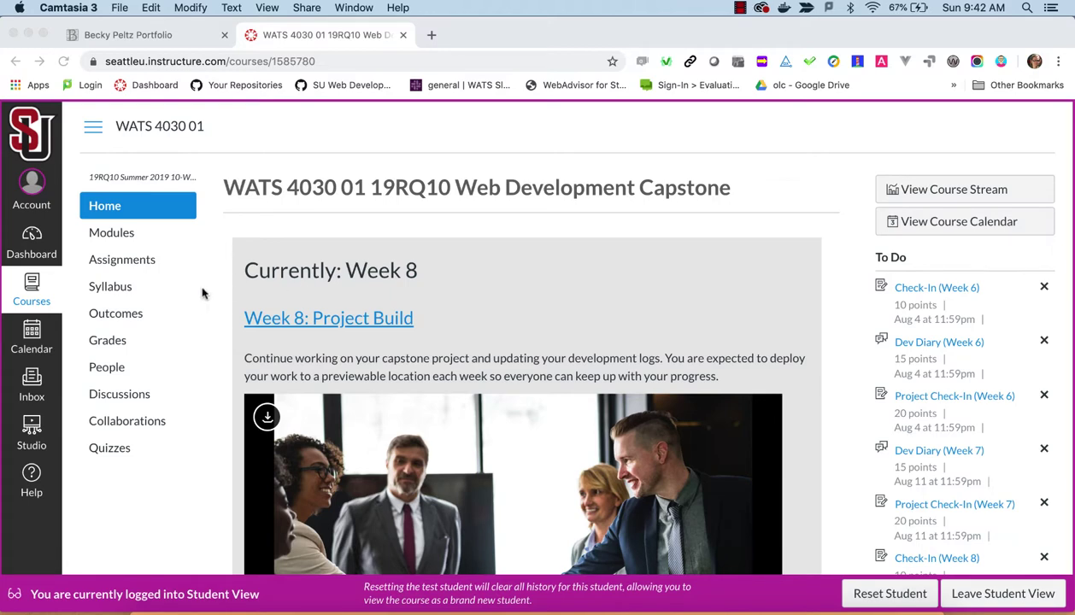
- Glance over the portfolio site, then return to the capstone course home page
scroll(195, 306, down, 1)
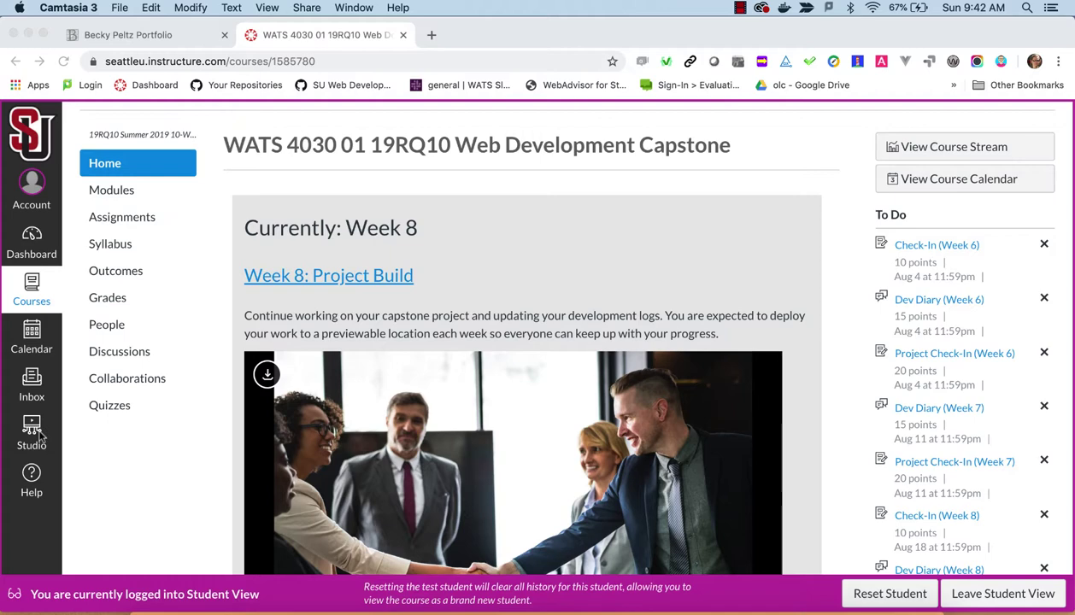
click(154, 38)
scroll(419, 315, down, 10)
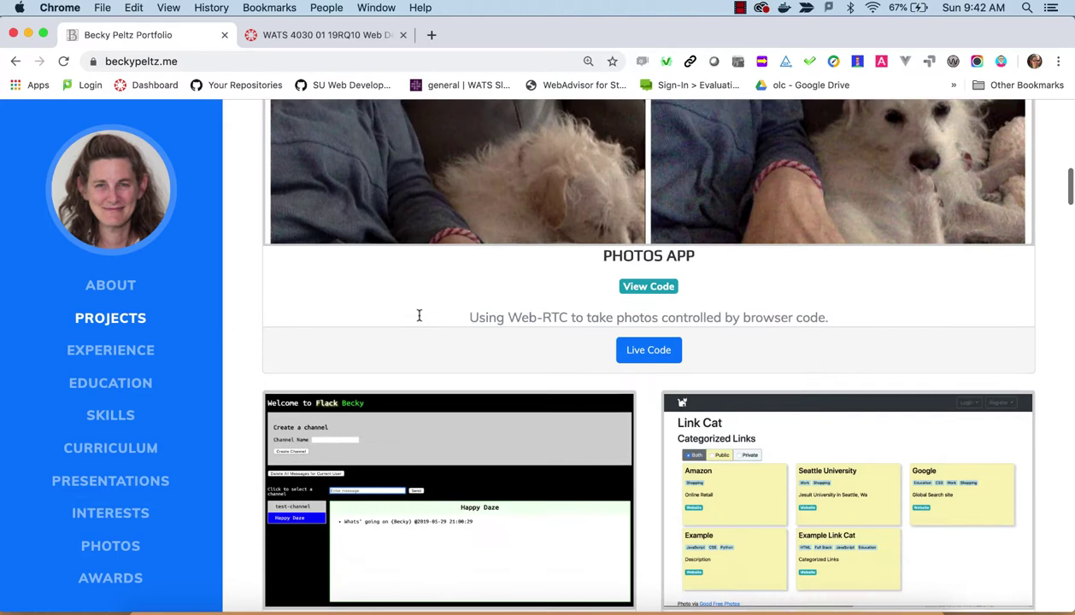
scroll(419, 315, up, 10)
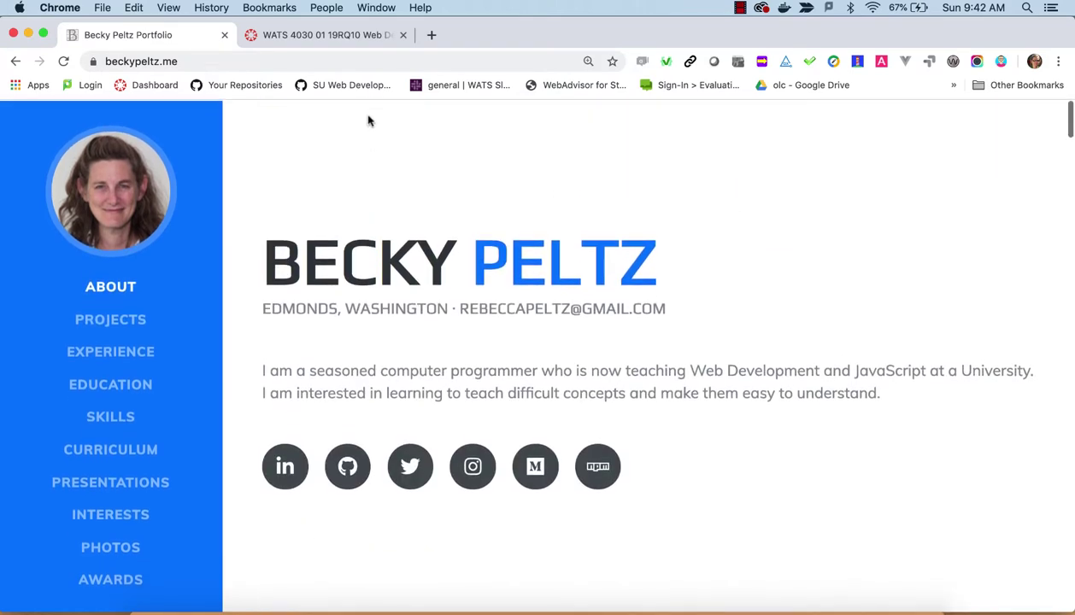
click(323, 36)
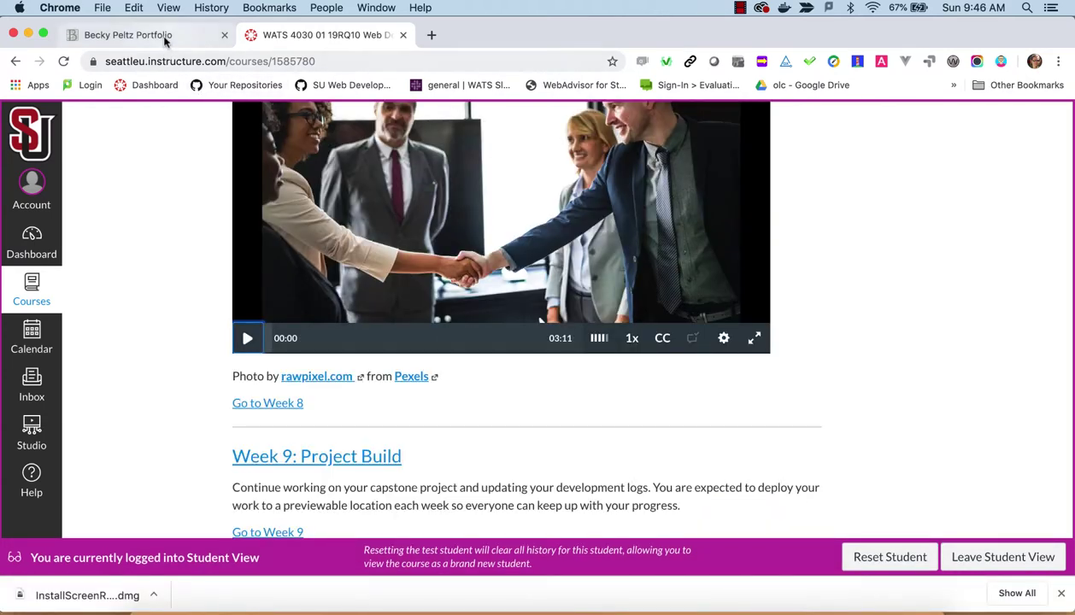
click(165, 38)
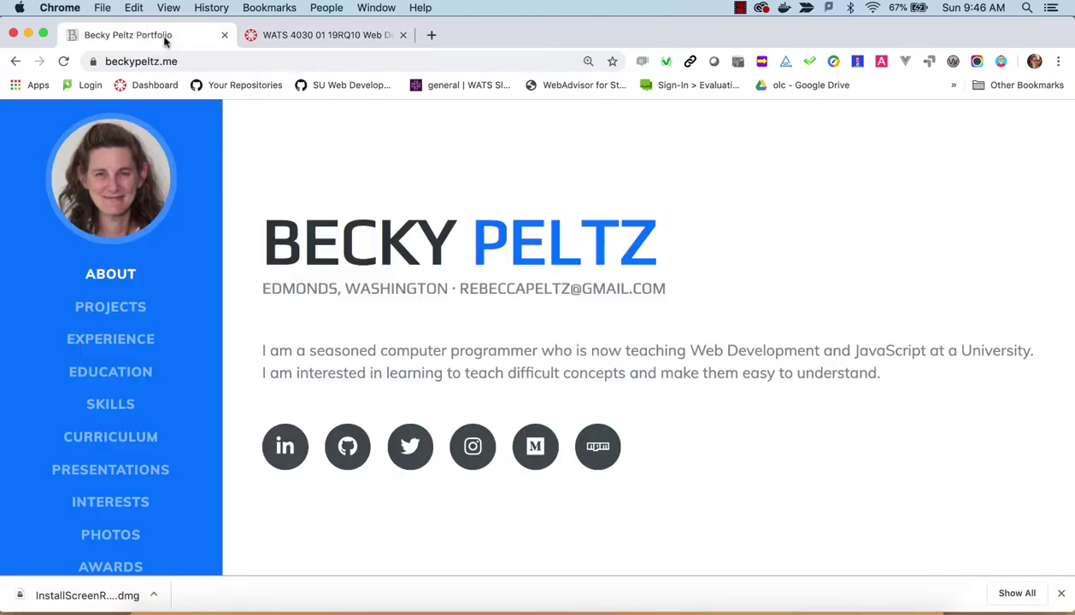
scroll(176, 205, down, 15)
click(175, 205)
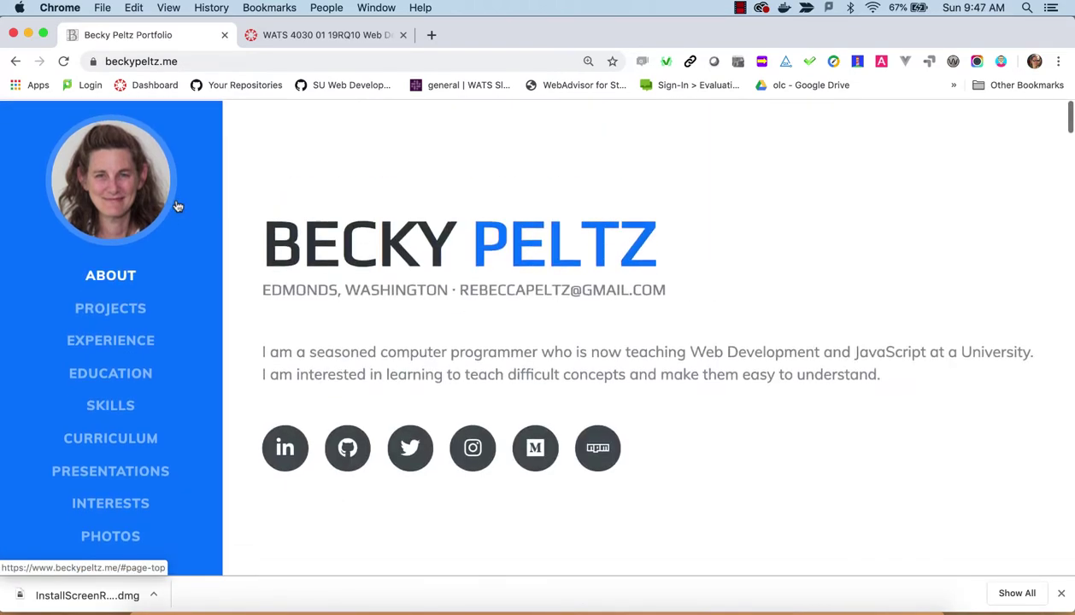
scroll(188, 212, down, 6)
scroll(190, 213, down, 2)
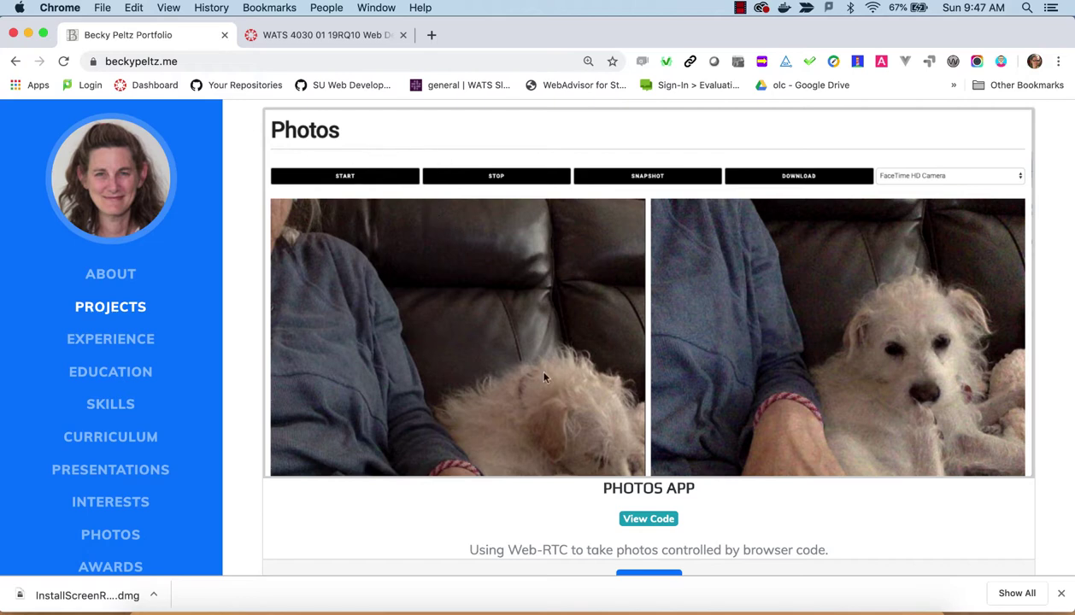
scroll(598, 432, down, 2)
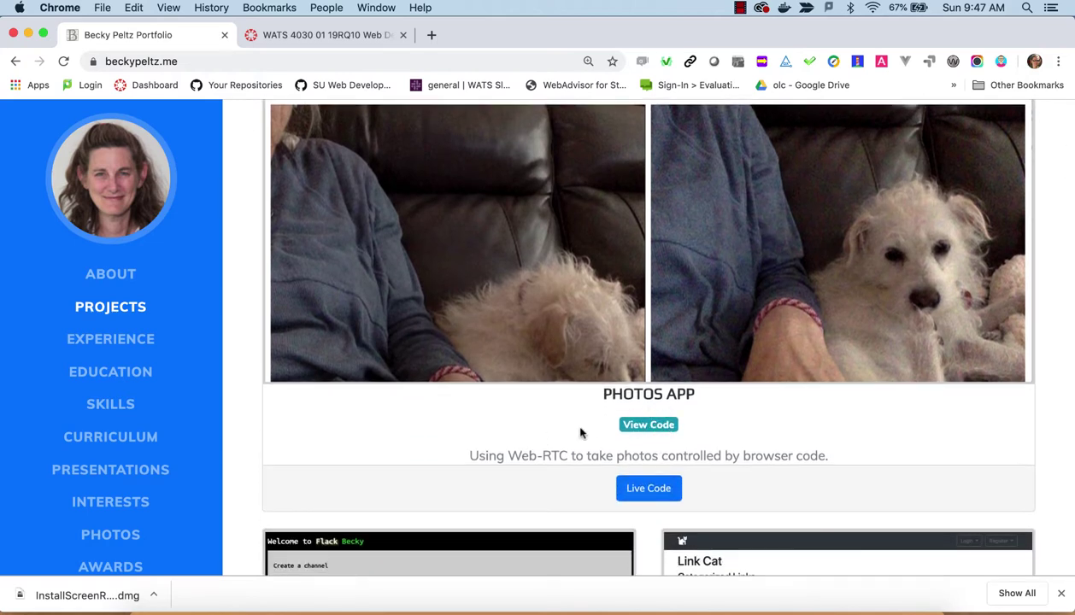
scroll(418, 305, up, 4)
scroll(418, 299, up, 5)
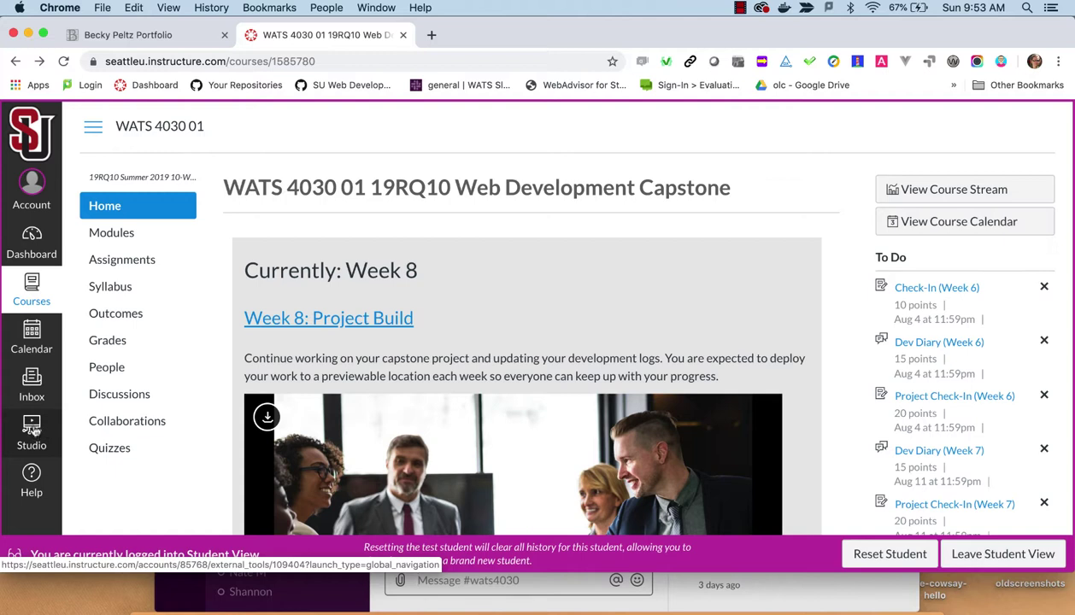
- Open Canvas Studio and start a Screen Capture from the RECORD menu
click(32, 430)
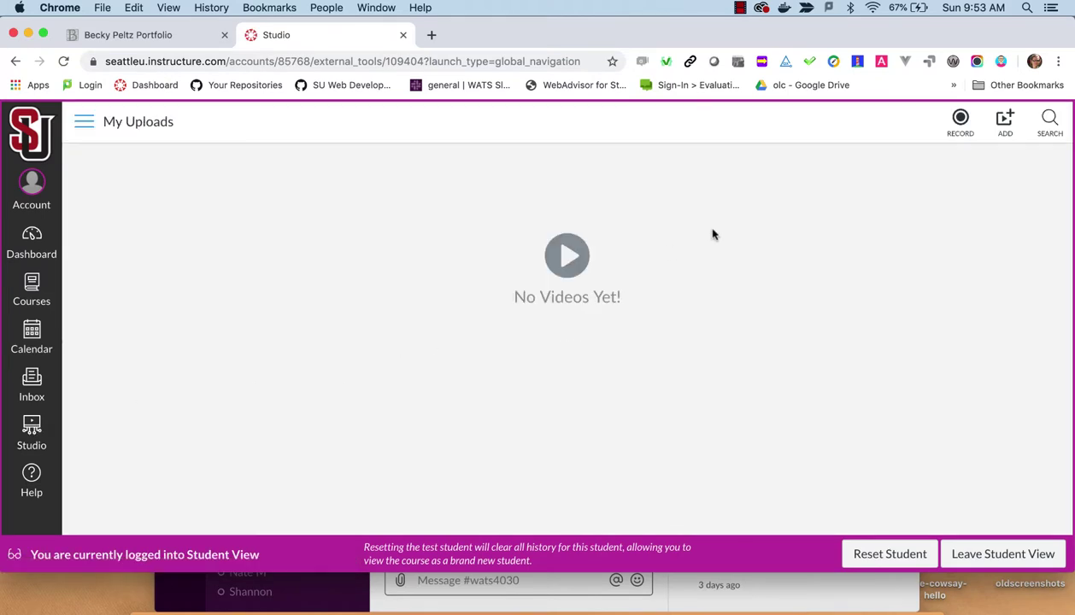
click(1006, 124)
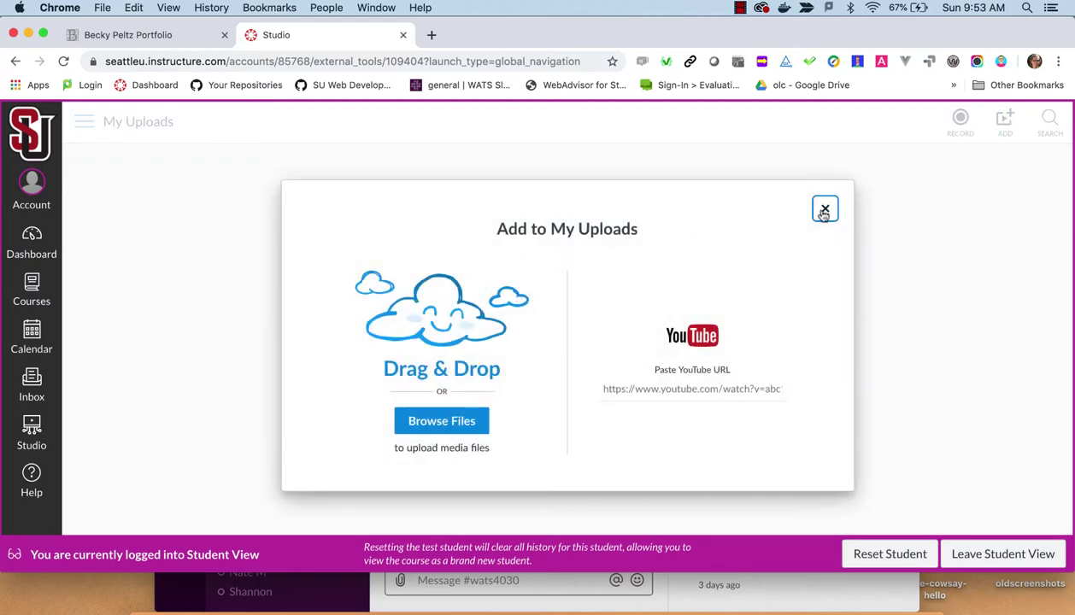
click(824, 209)
click(960, 124)
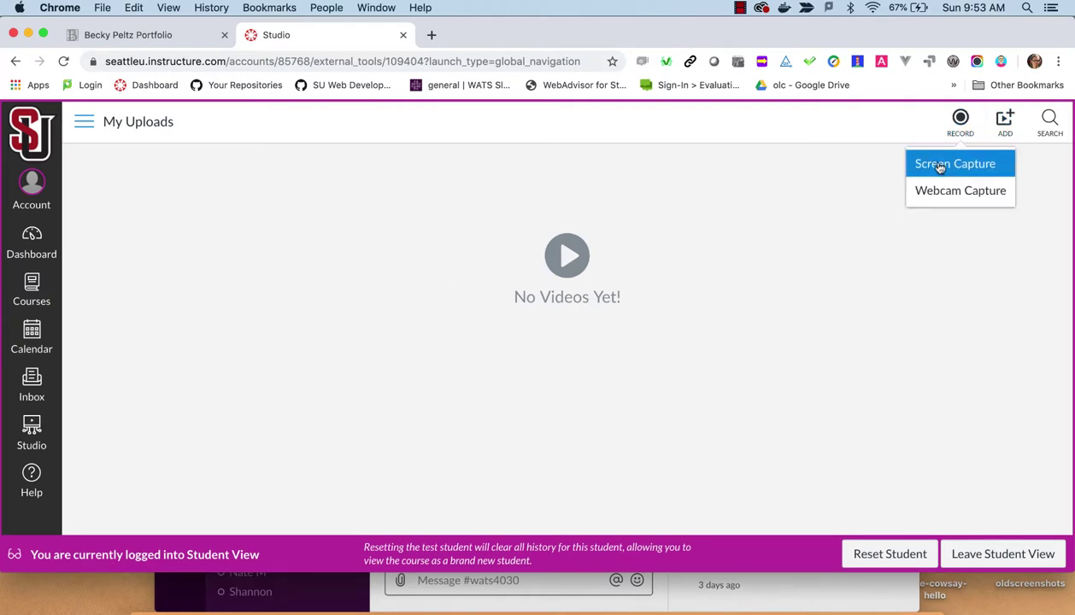
click(939, 165)
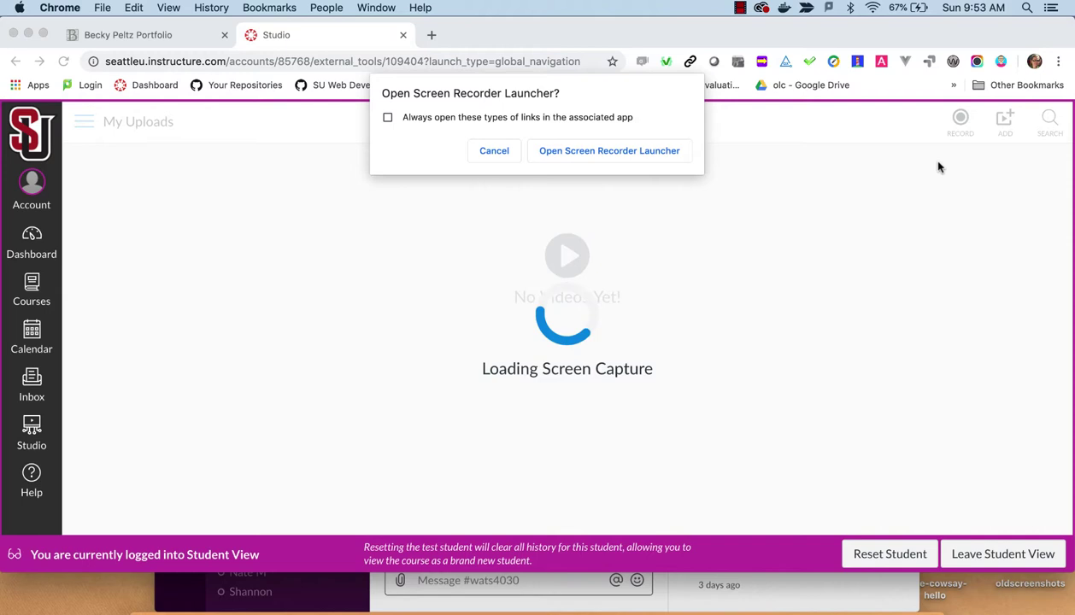
- Launch the Screen Recorder and resize its capture area to 1432 x 746 around the browser
click(654, 152)
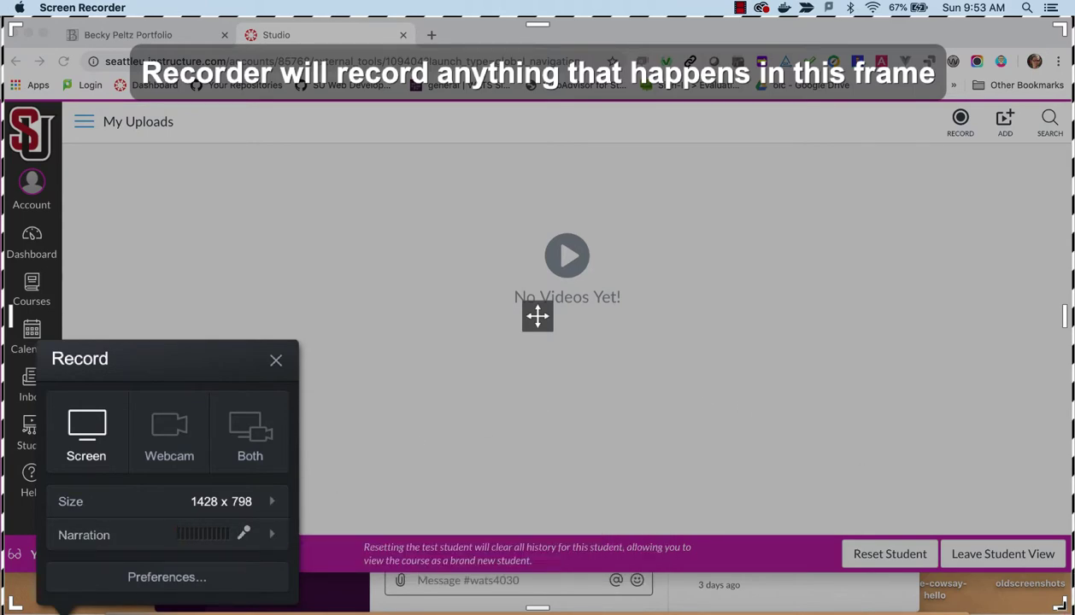
mouse_move(1054, 591)
mouse_down()
mouse_move(995, 484)
mouse_move(931, 434)
mouse_move(921, 411)
mouse_move(967, 505)
mouse_move(1052, 579)
mouse_move(1046, 531)
mouse_move(985, 499)
mouse_move(1060, 574)
mouse_up()
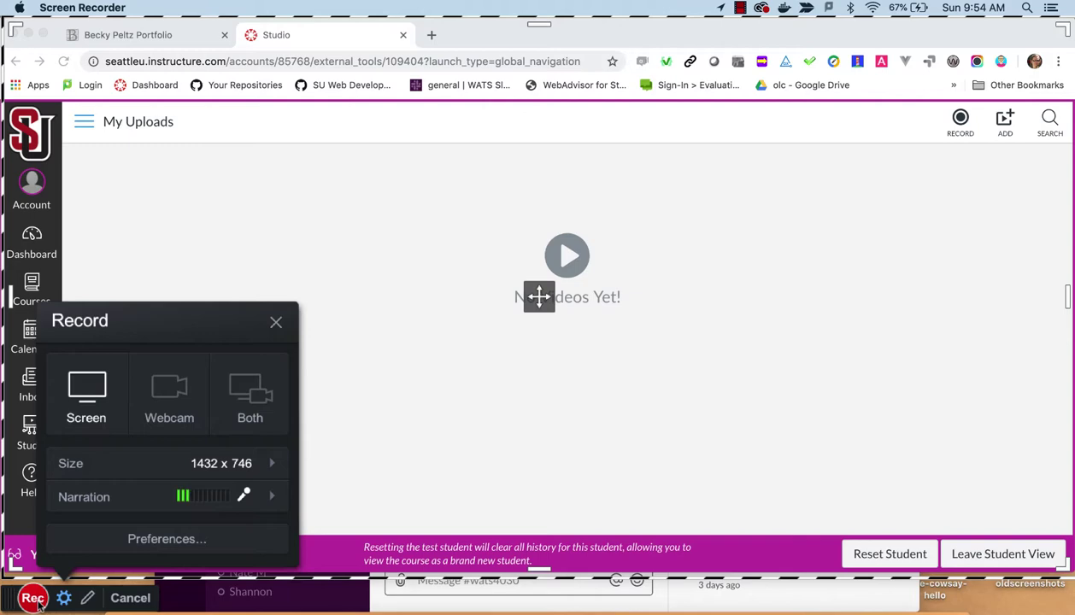
- Start recording, then scroll the portfolio site to the Photos App project
click(35, 599)
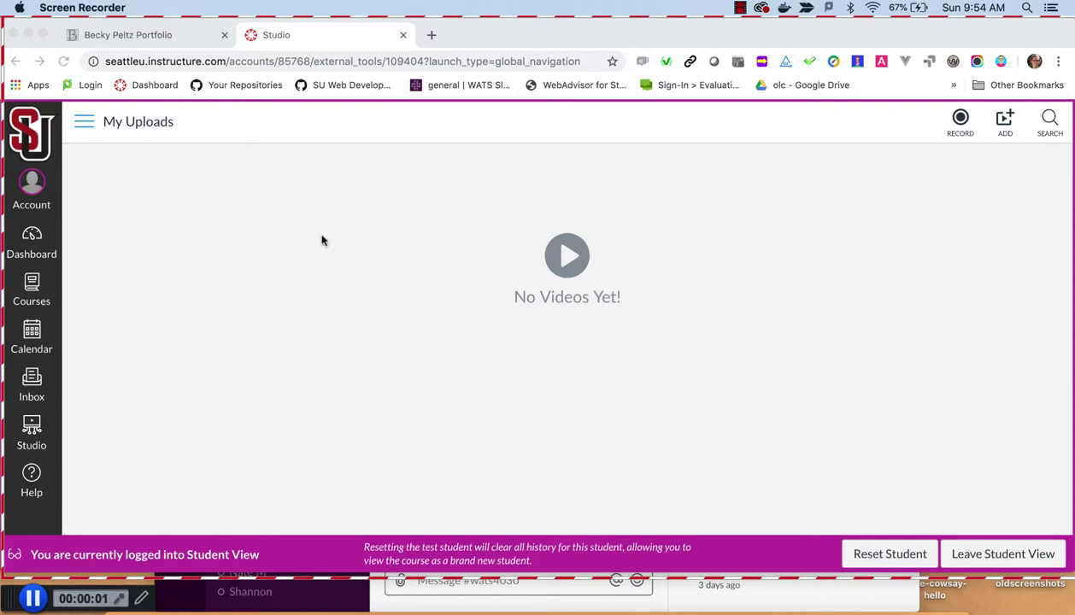
click(170, 36)
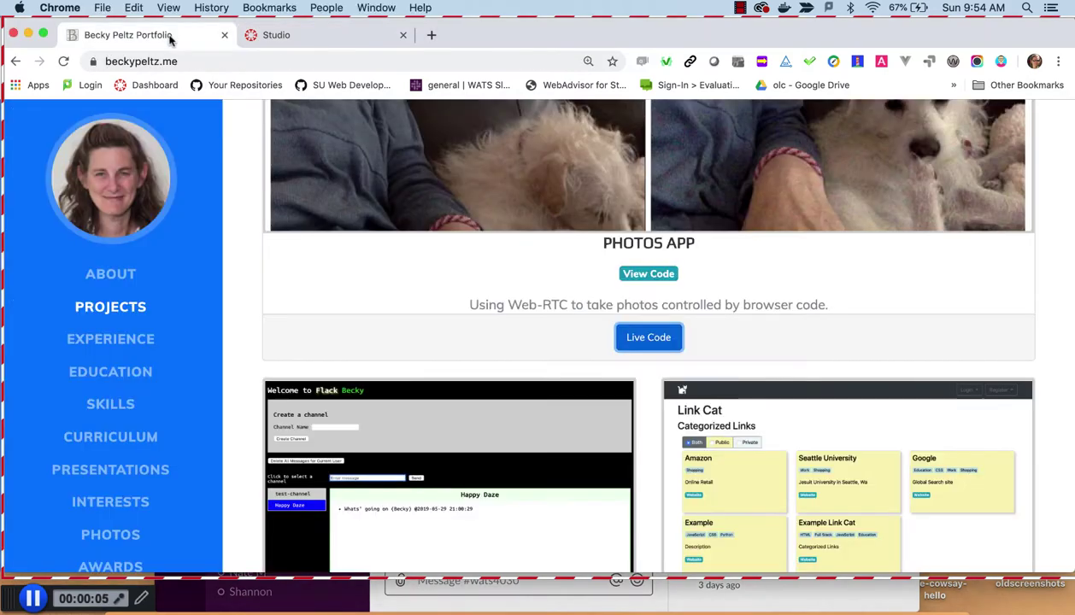
scroll(369, 202, down, 20)
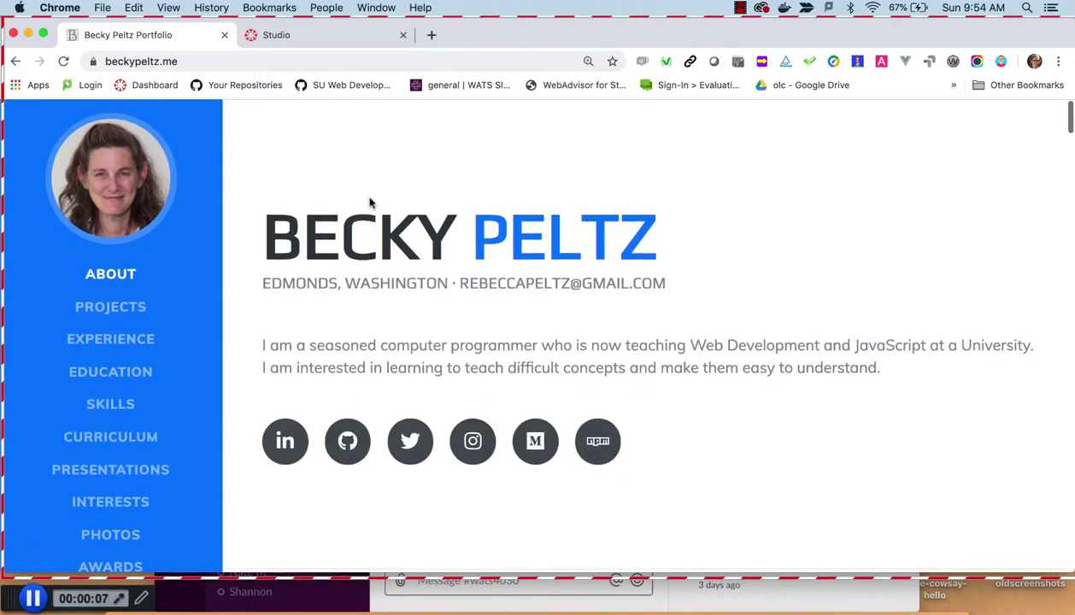
scroll(369, 202, down, 15)
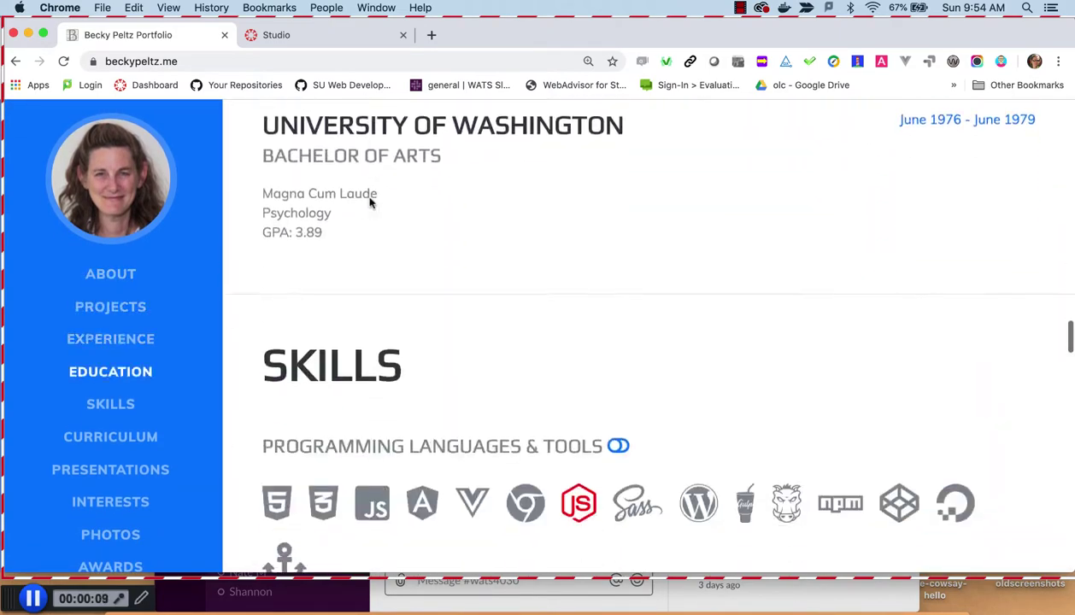
scroll(369, 202, up, 10)
scroll(369, 203, up, 15)
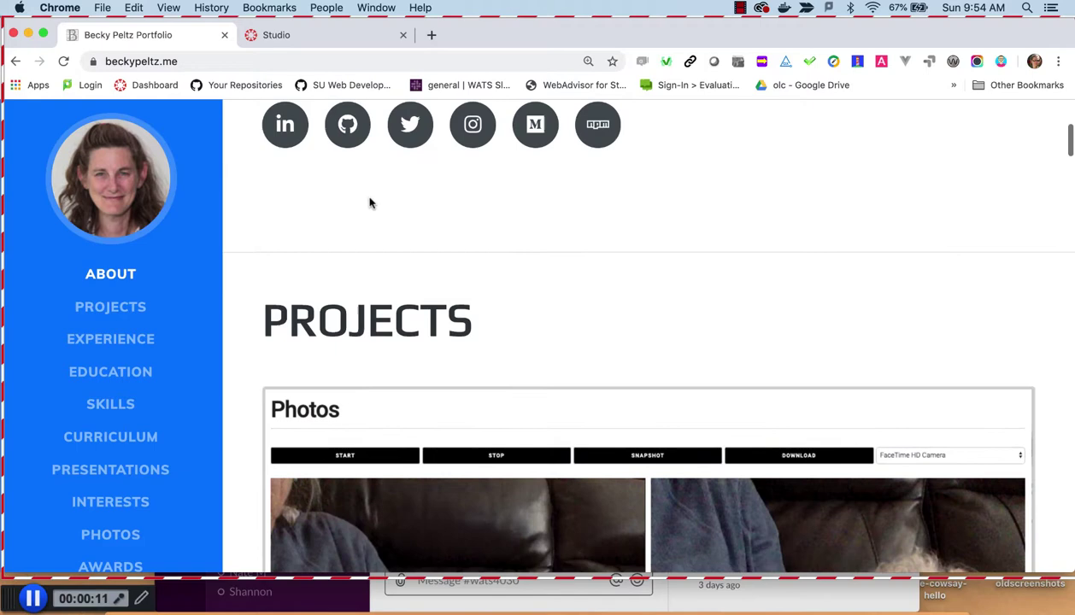
scroll(369, 202, down, 15)
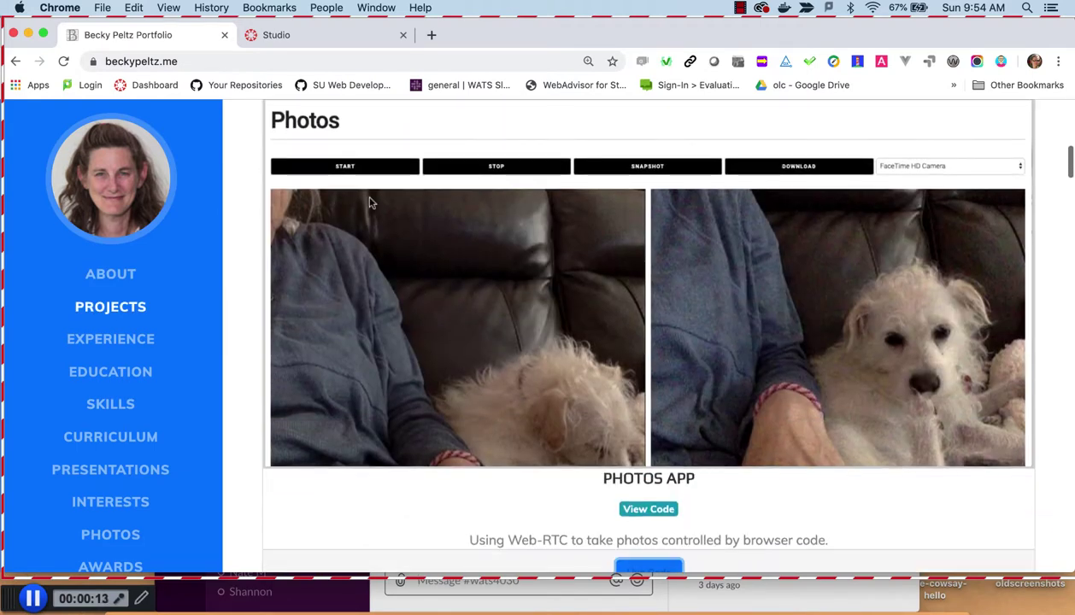
scroll(367, 202, up, 2)
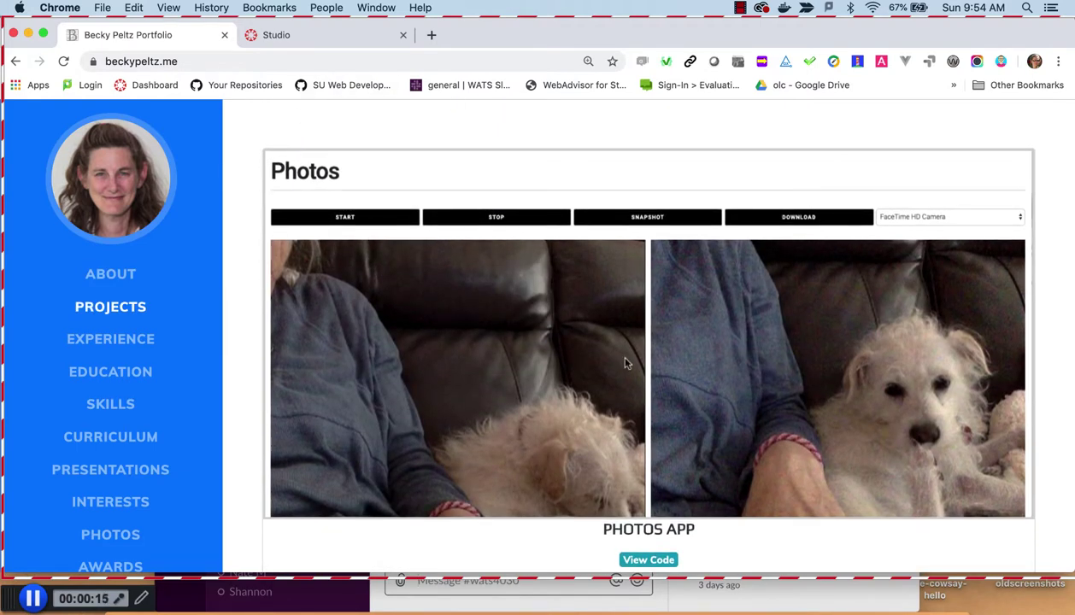
scroll(624, 372, down, 2)
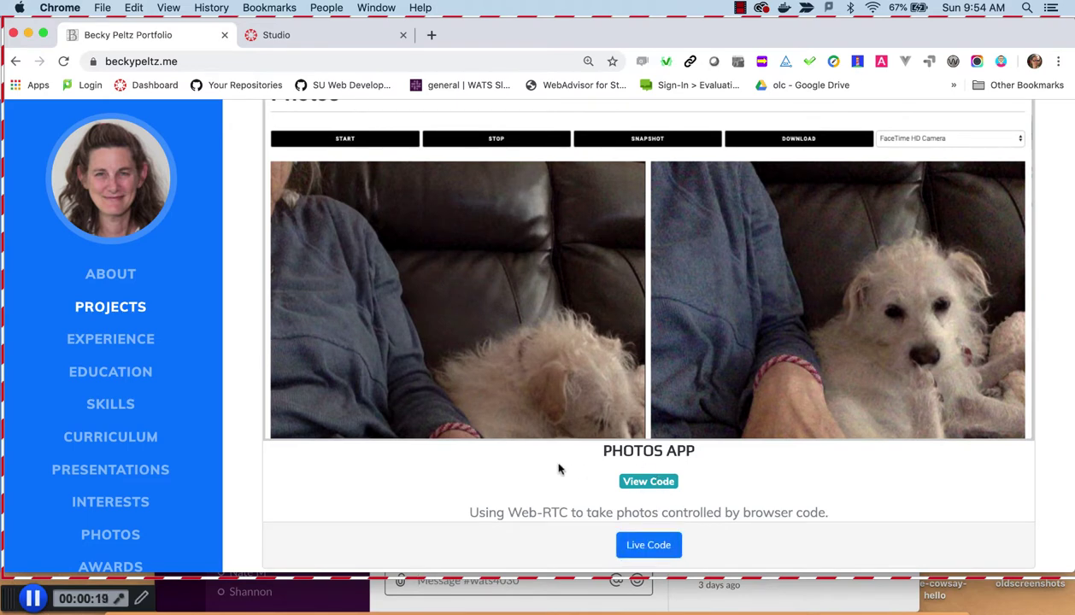
- Open the Photos app's GitHub code and browse to js/camera.js
click(659, 487)
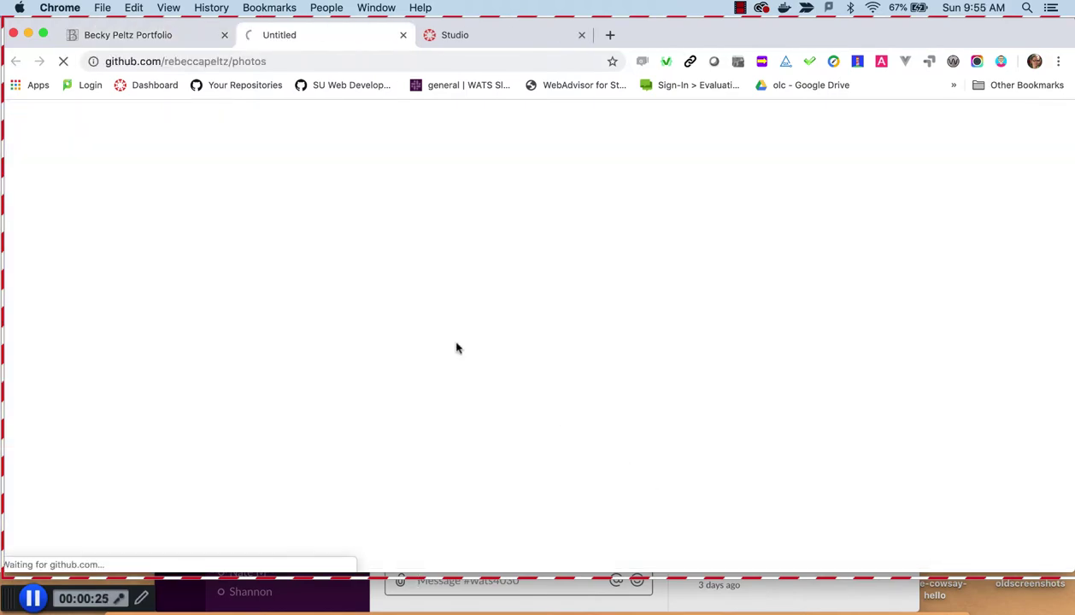
scroll(348, 220, down, 5)
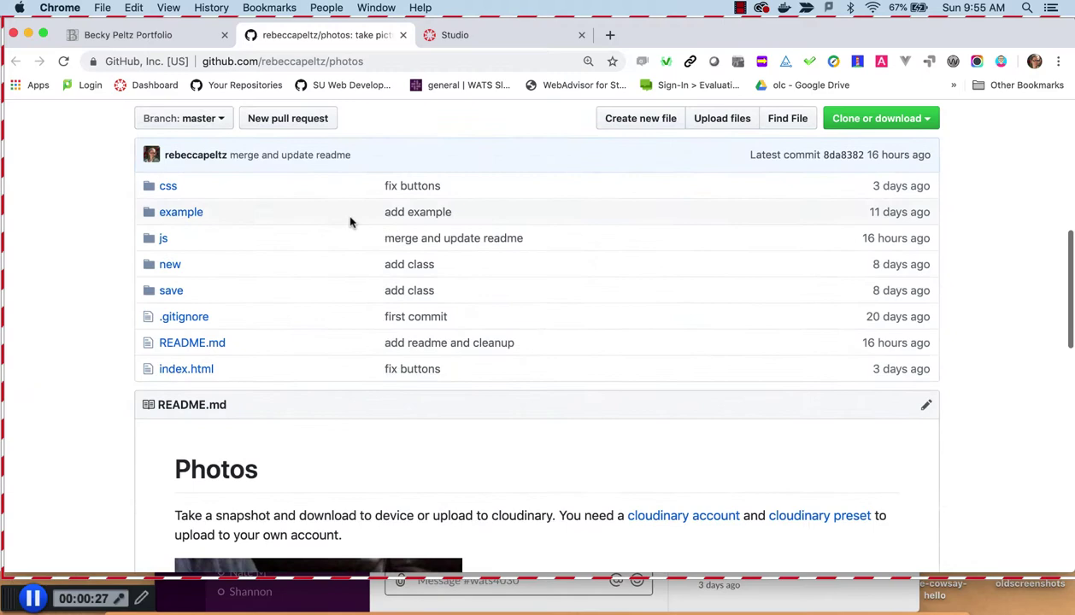
click(162, 238)
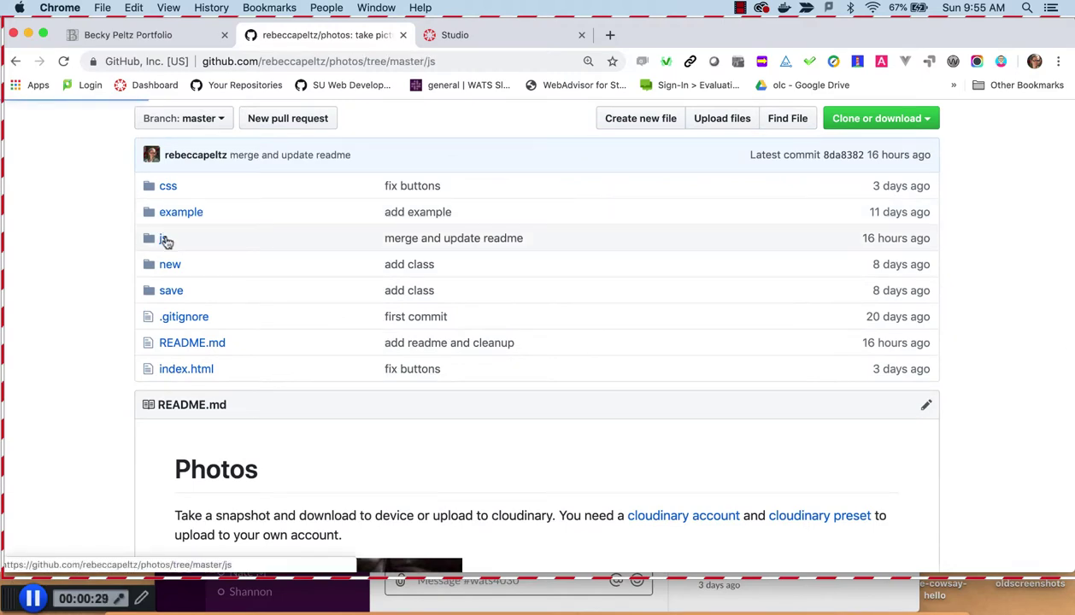
scroll(167, 242, down, 5)
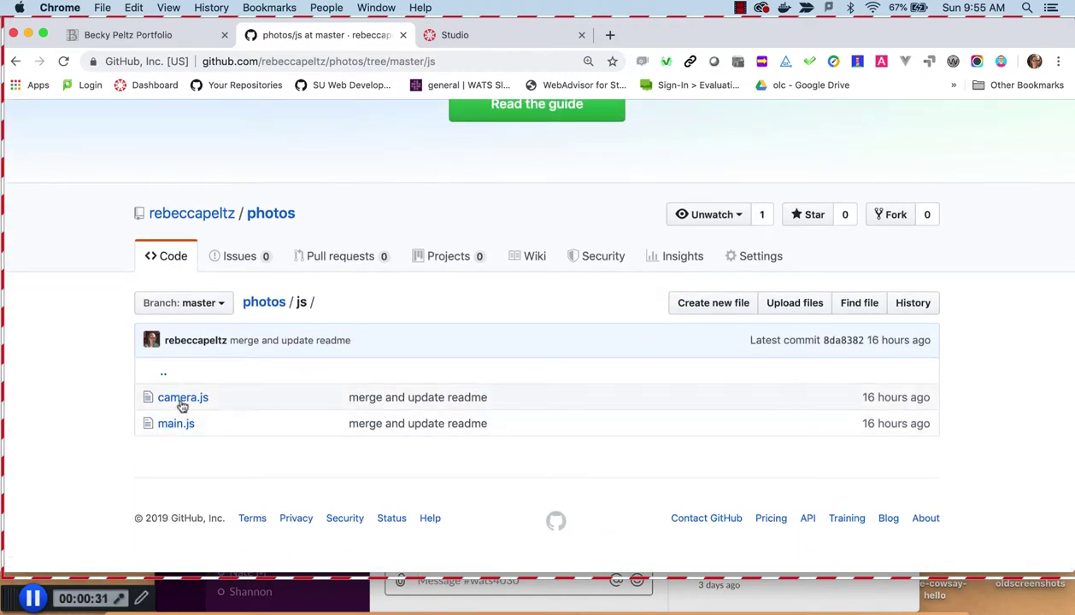
click(184, 399)
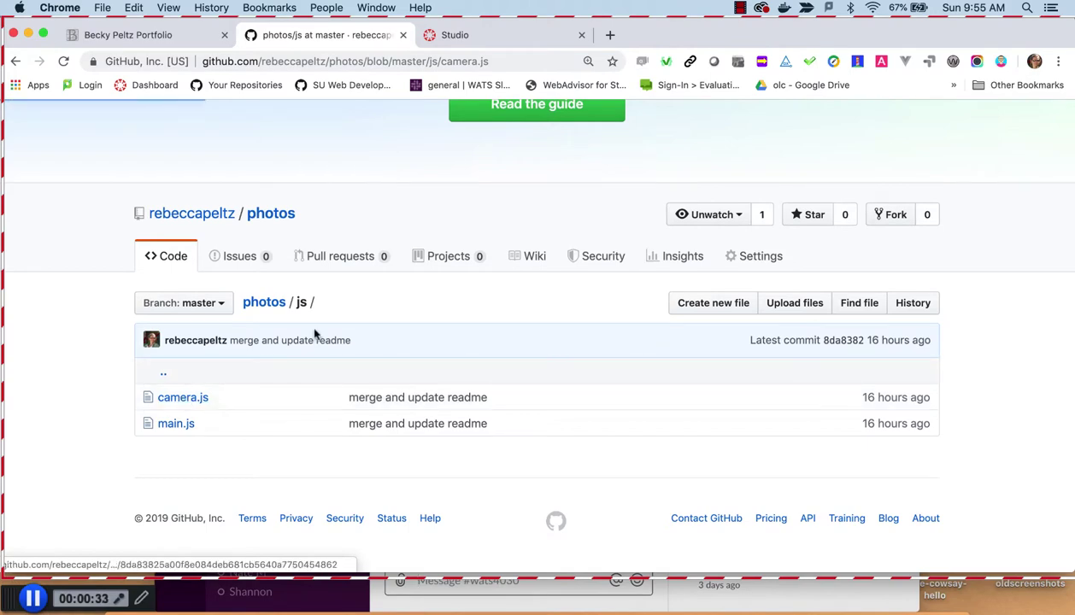
scroll(314, 334, down, 10)
scroll(315, 332, up, 10)
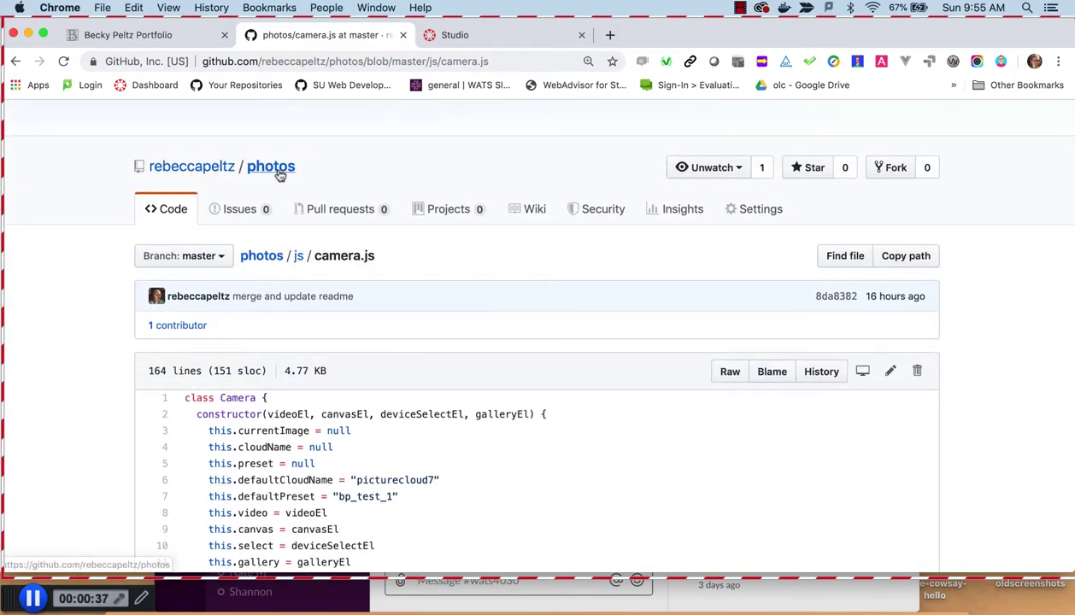
- Go to the photos repository home and scroll through its README and back up
click(246, 168)
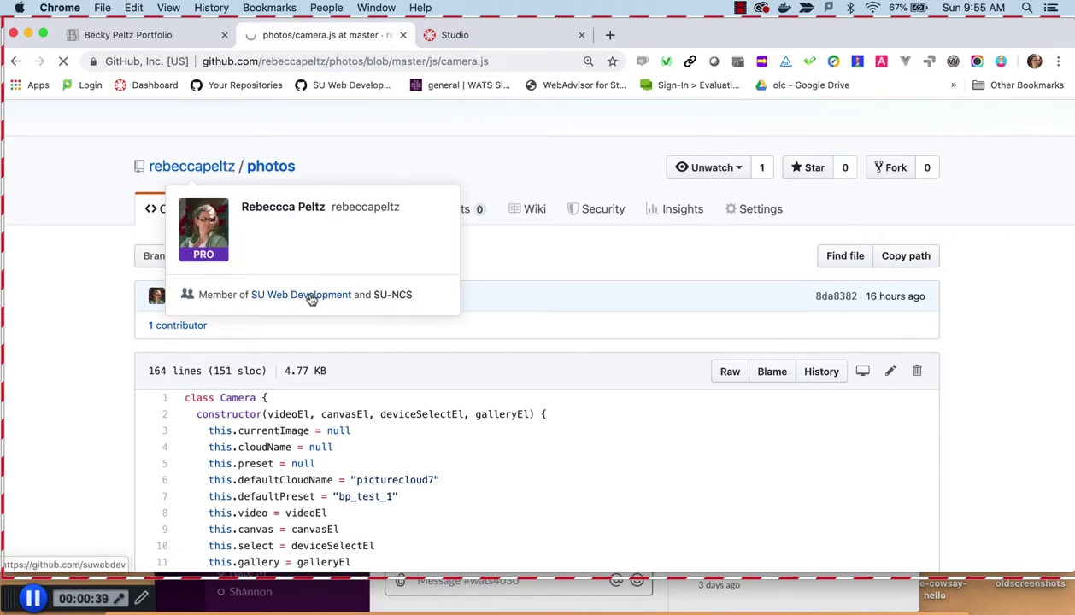
scroll(307, 300, down, 1)
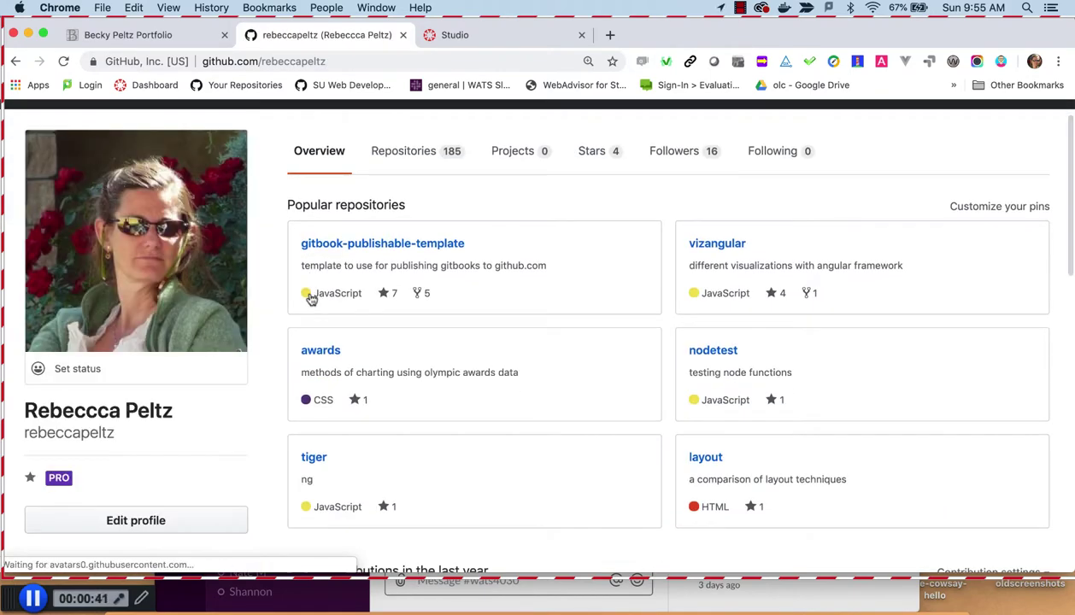
right_click(307, 293)
click(17, 65)
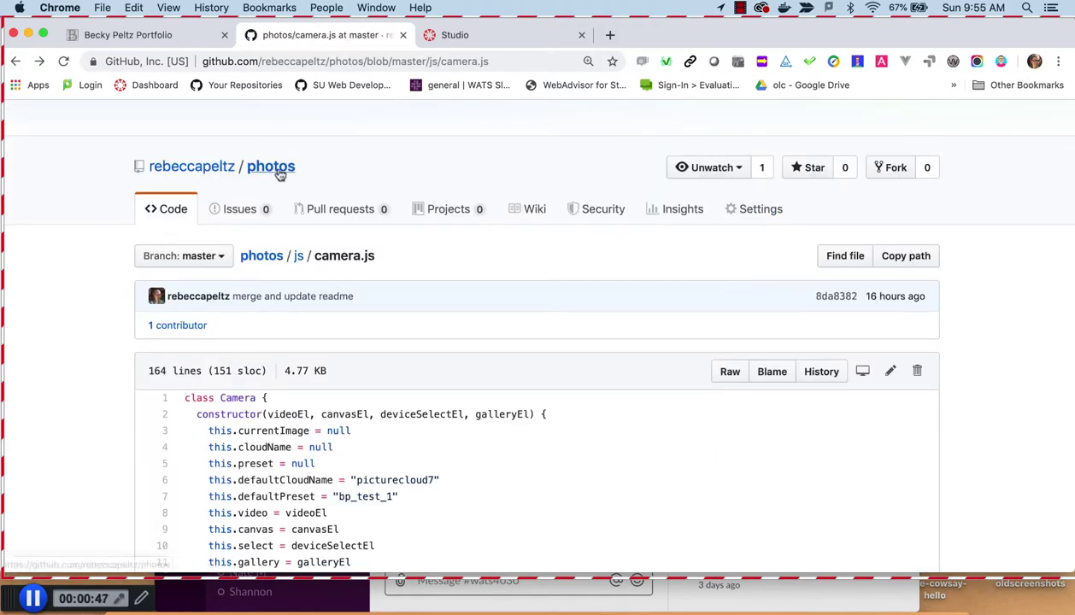
click(271, 167)
scroll(311, 344, down, 15)
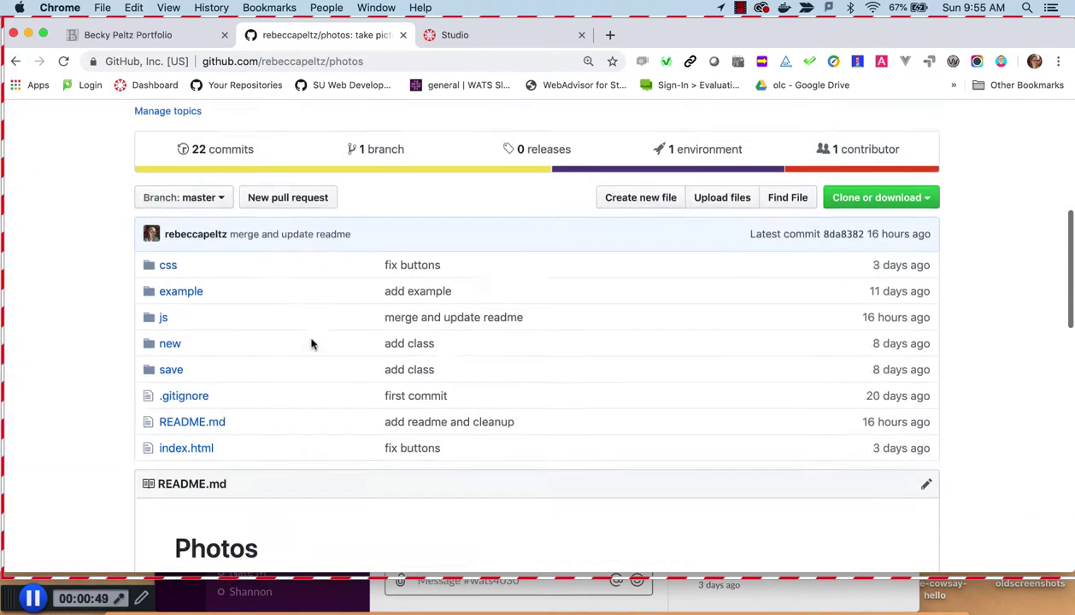
scroll(311, 344, down, 5)
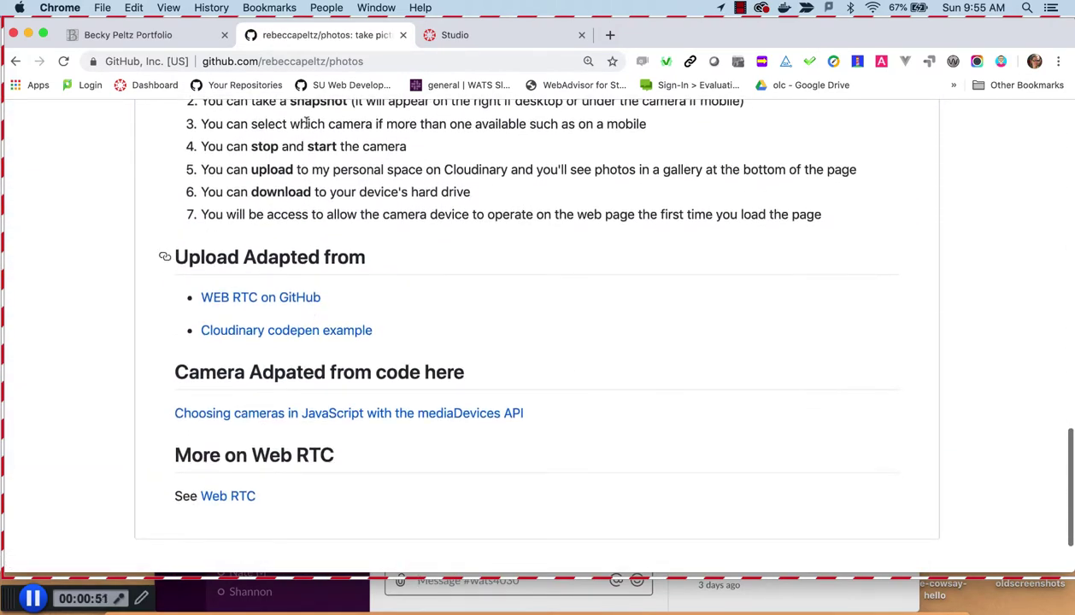
scroll(314, 199, down, 2)
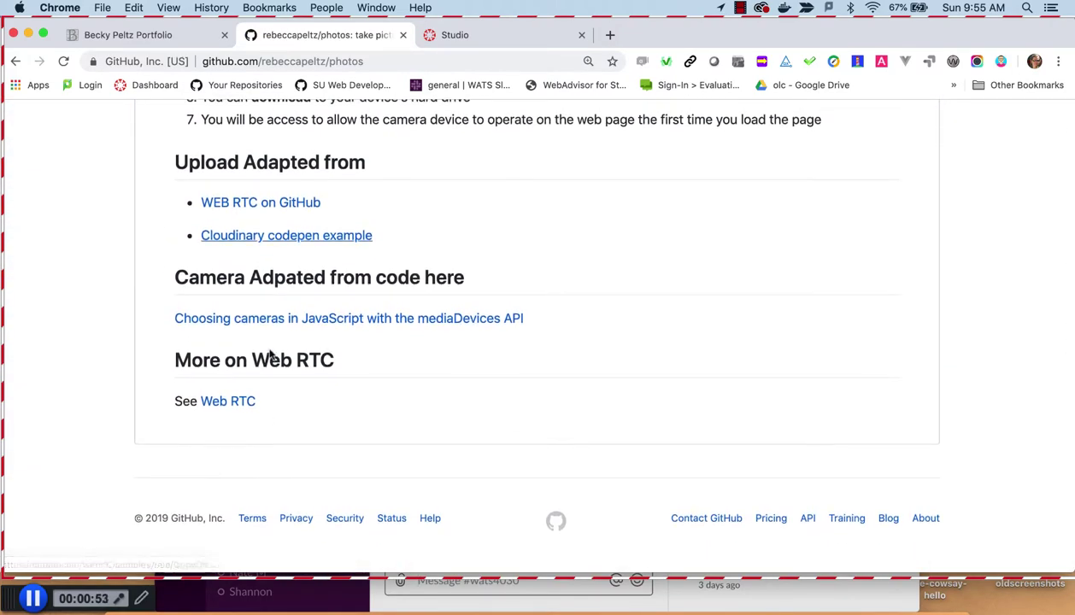
scroll(307, 363, up, 4)
scroll(344, 368, up, 15)
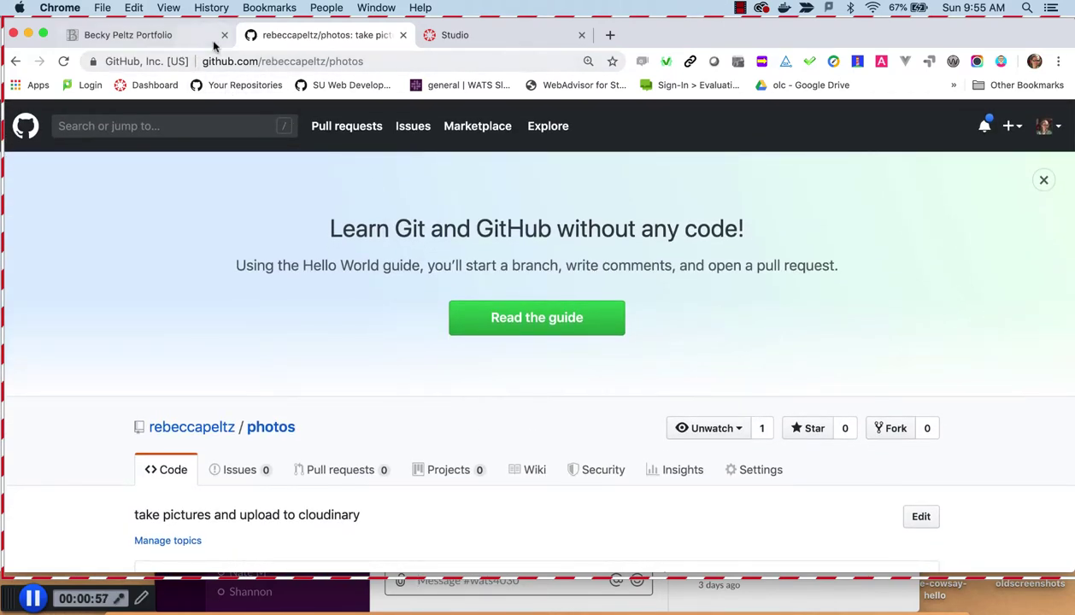
- Open the live Photos App from the portfolio's Live Code link and right-click the page
click(145, 35)
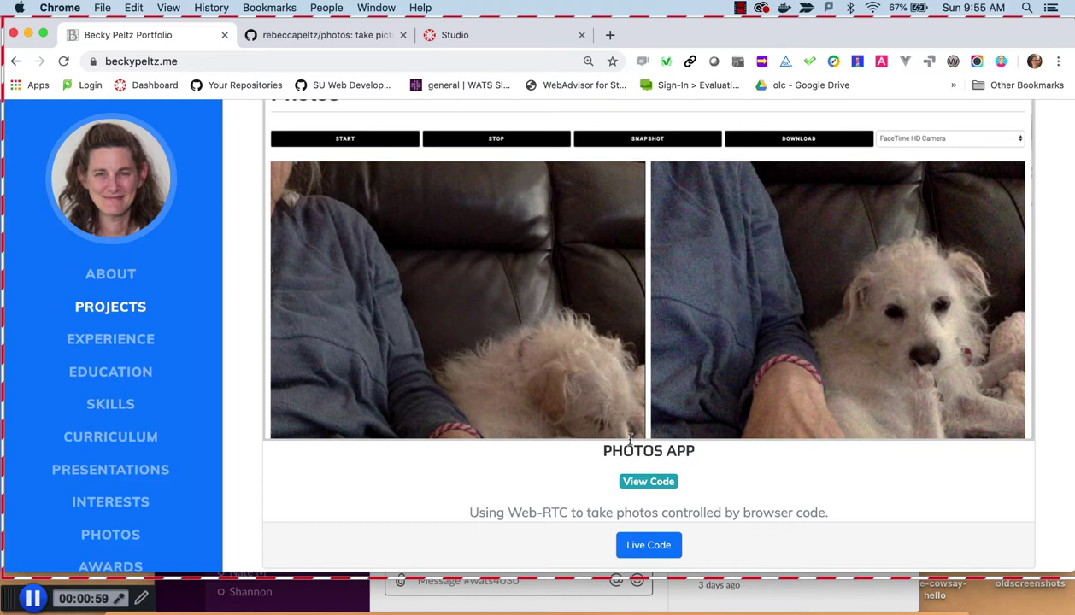
click(664, 547)
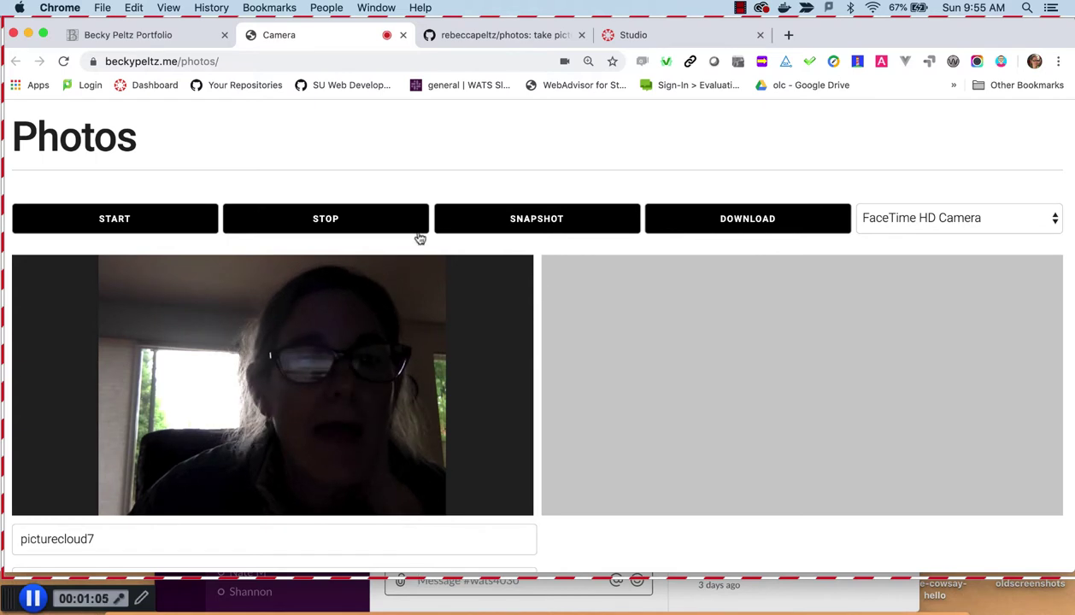
right_click(690, 173)
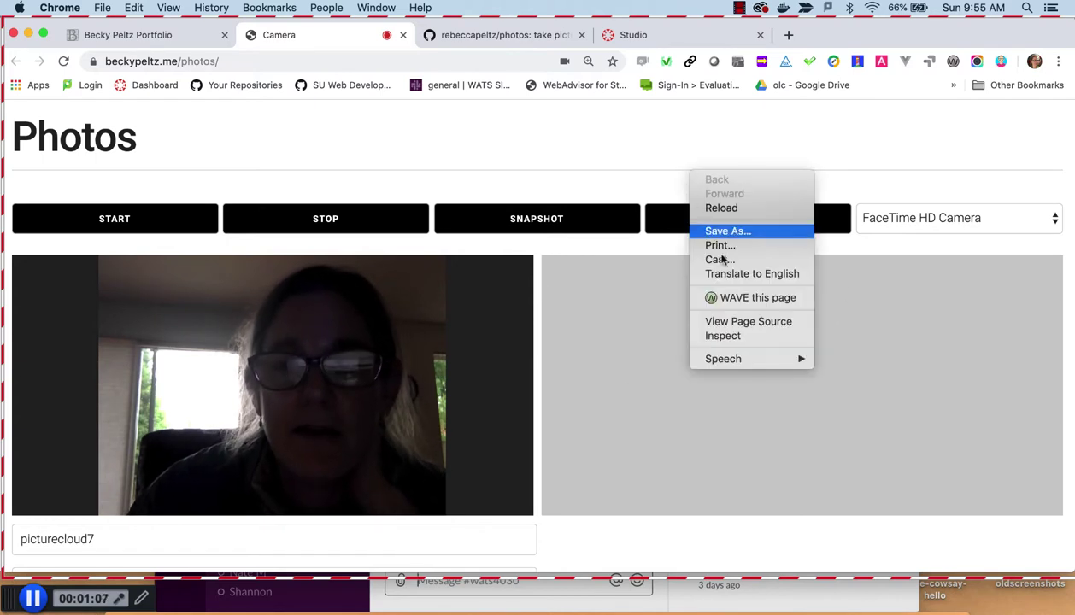
- Inspect the page, preview it as a Pixel 2 phone in DevTools, then close DevTools
click(743, 336)
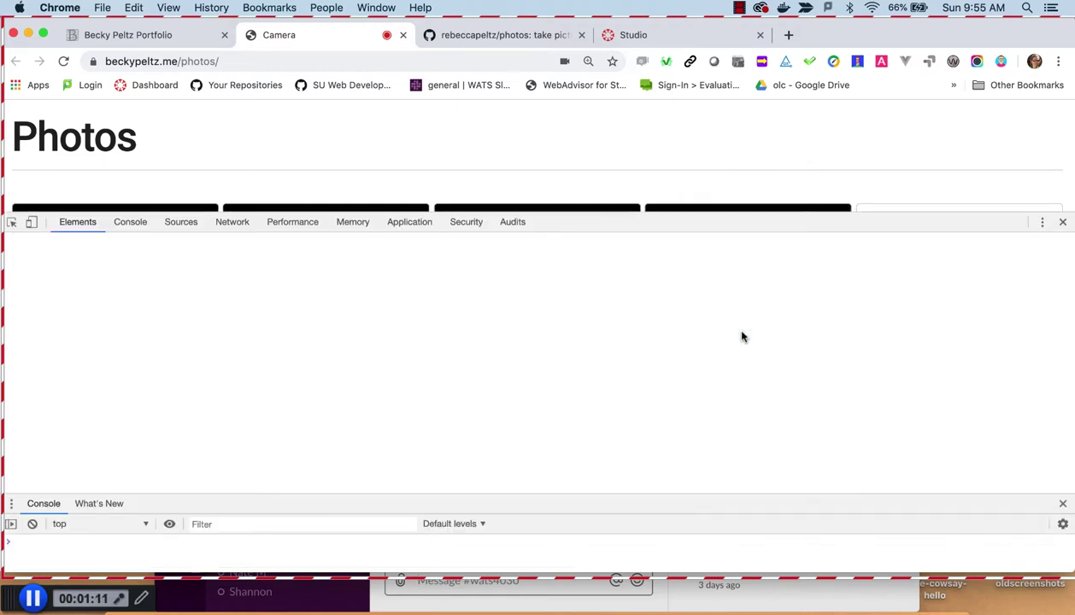
scroll(342, 171, down, 3)
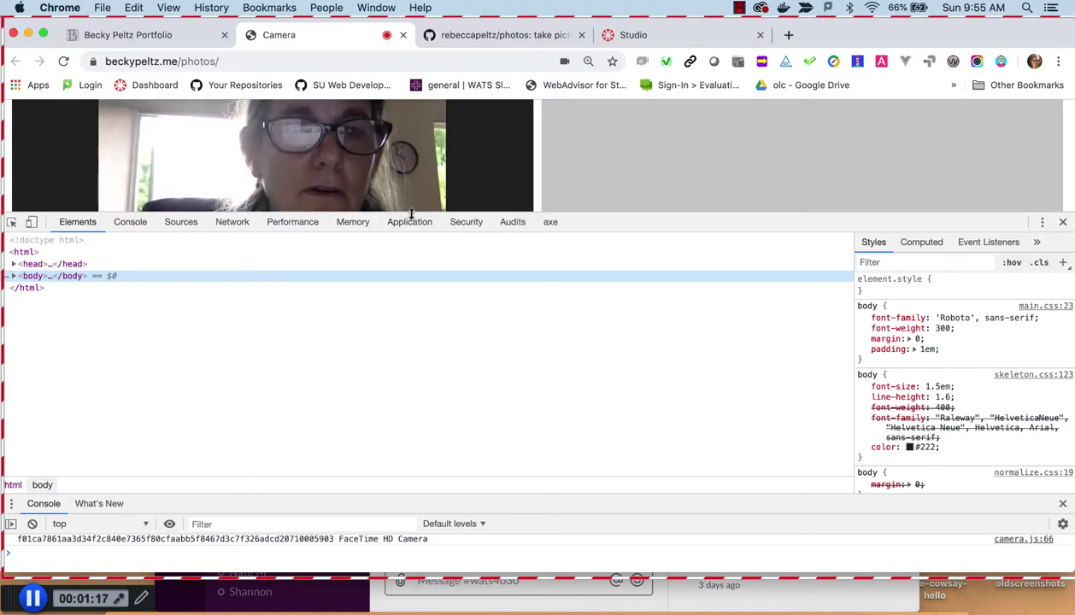
drag(411, 215, 41, 413)
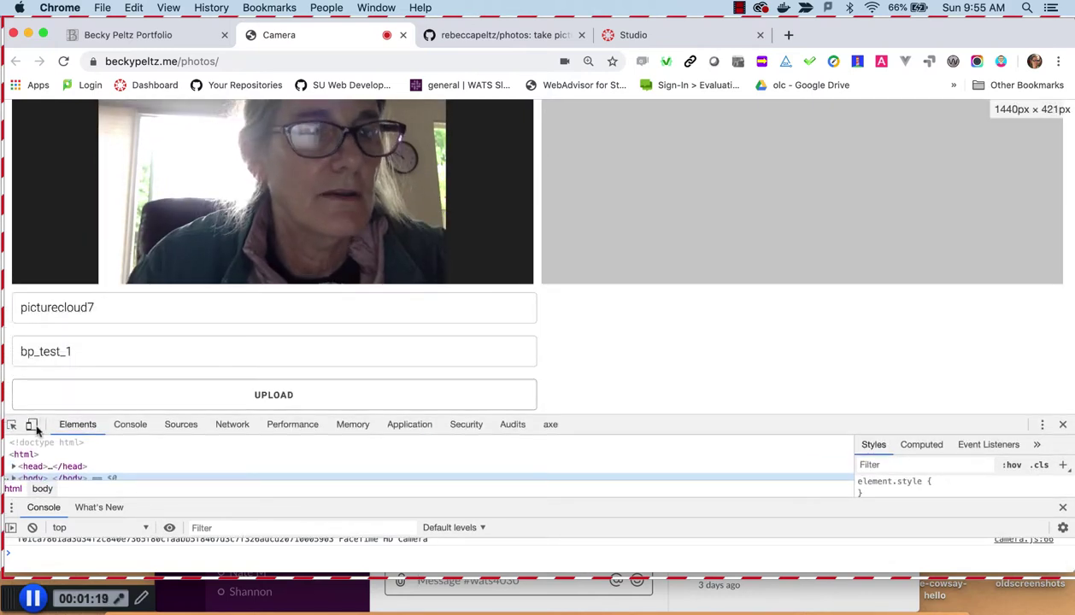
click(32, 426)
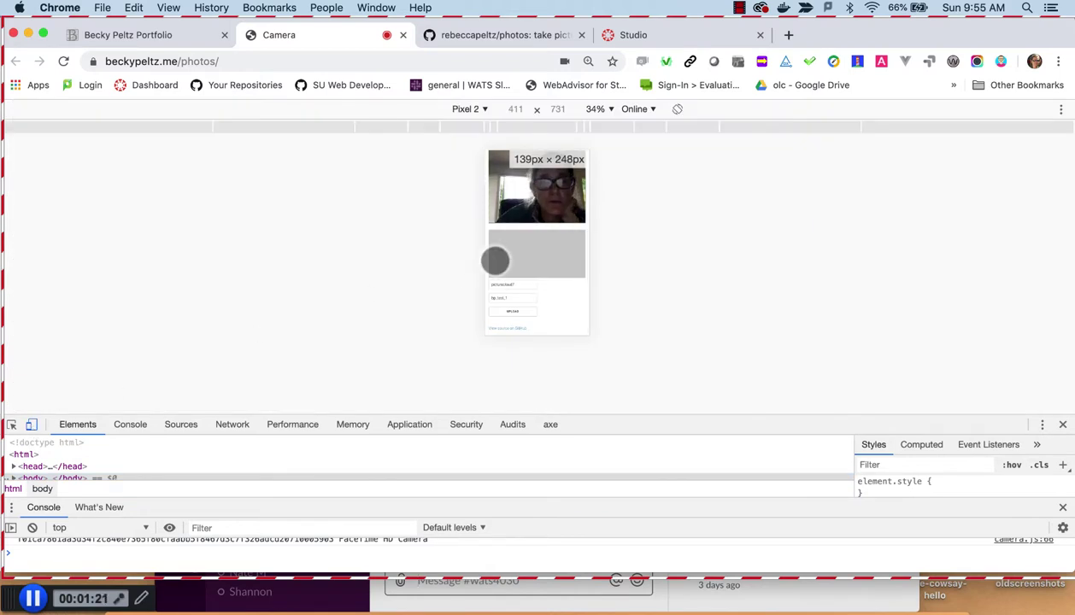
scroll(547, 231, up, 3)
scroll(547, 230, down, 3)
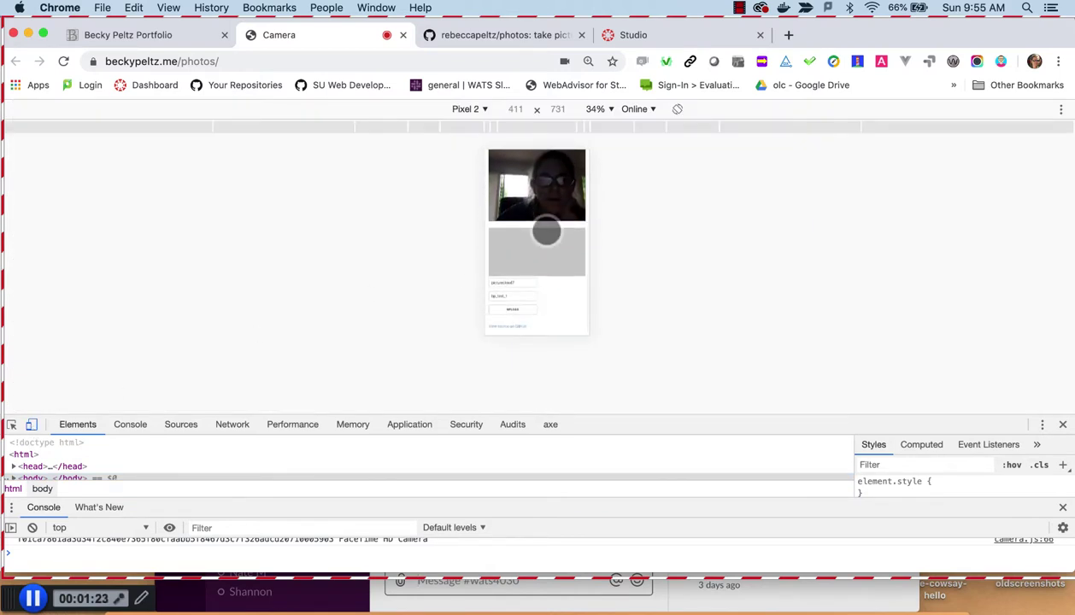
scroll(547, 231, up, 3)
scroll(547, 231, down, 3)
scroll(547, 231, up, 3)
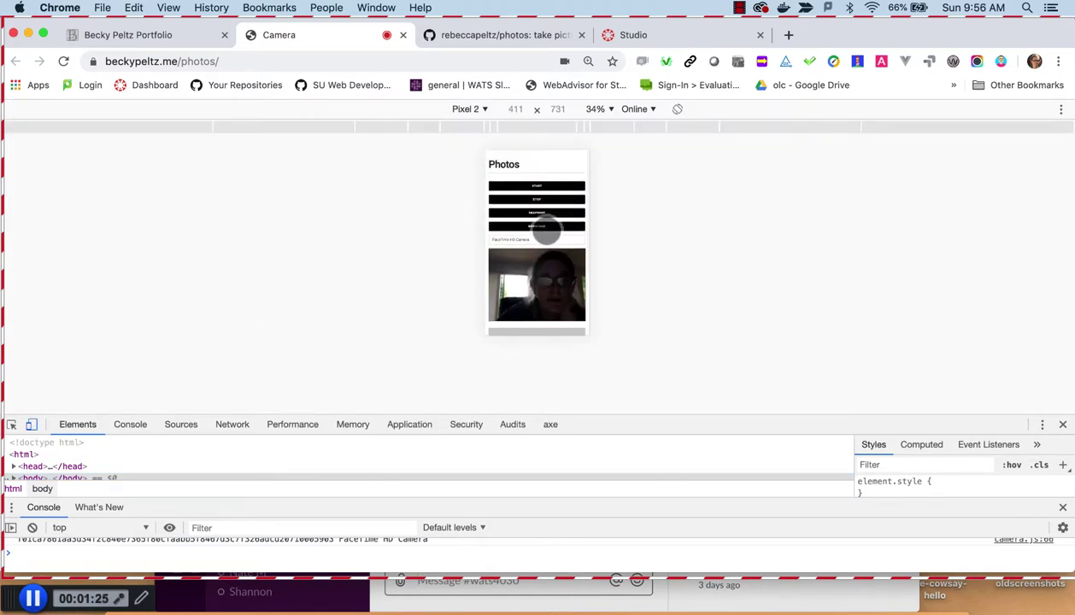
click(1062, 426)
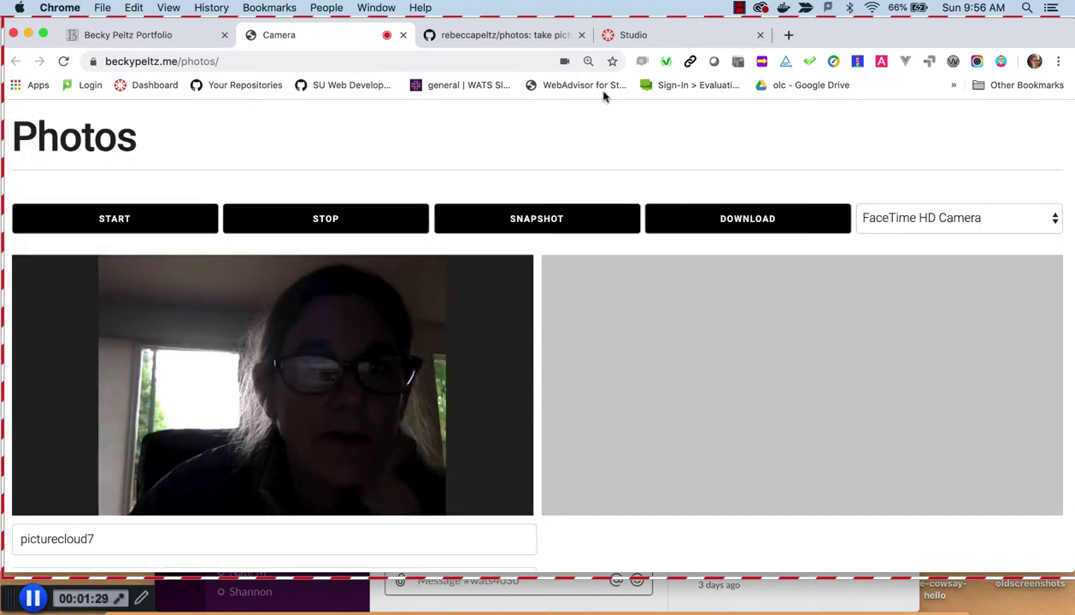
- Stop and restart the webcam feed, then take a snapshot
click(318, 229)
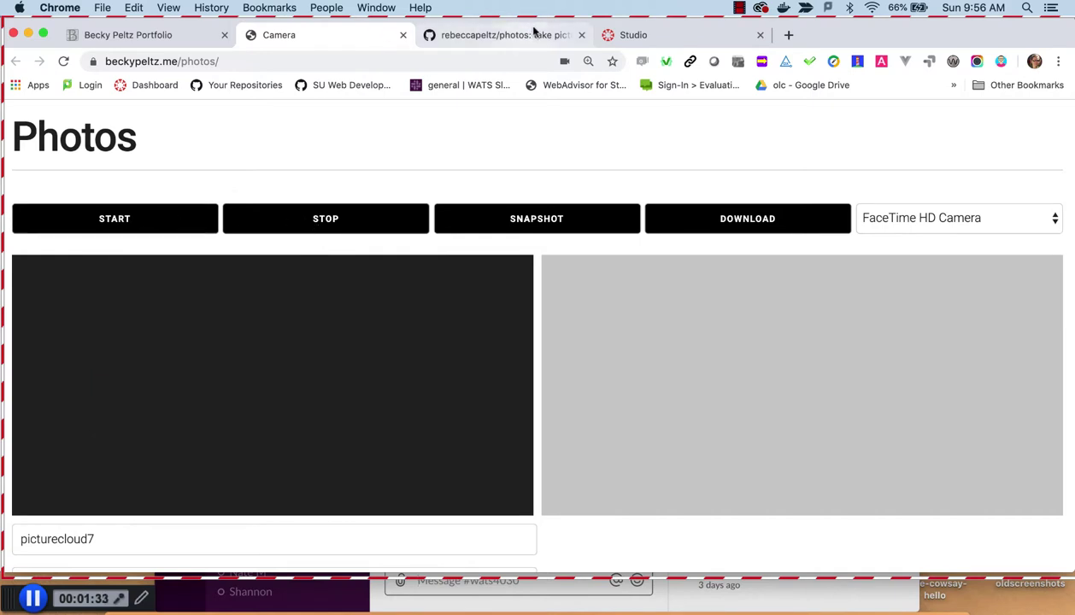
click(177, 225)
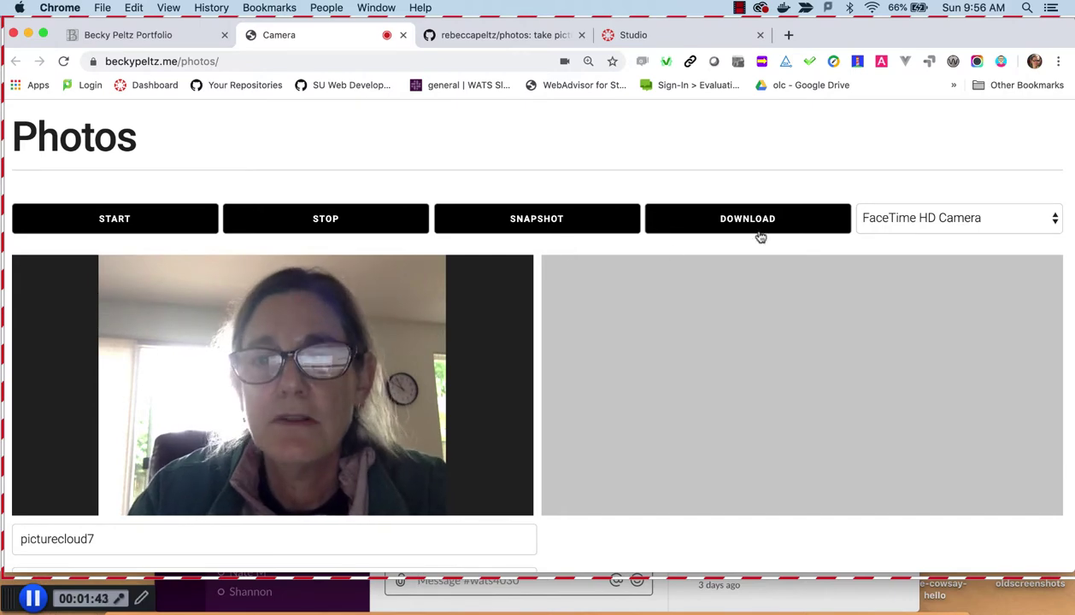
click(547, 220)
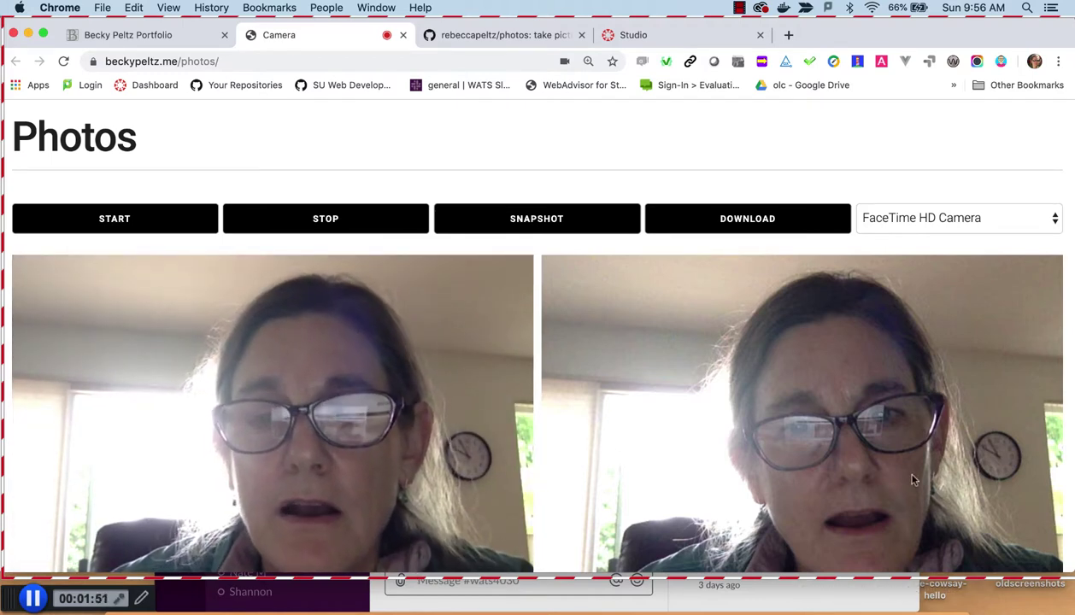
scroll(899, 439, down, 3)
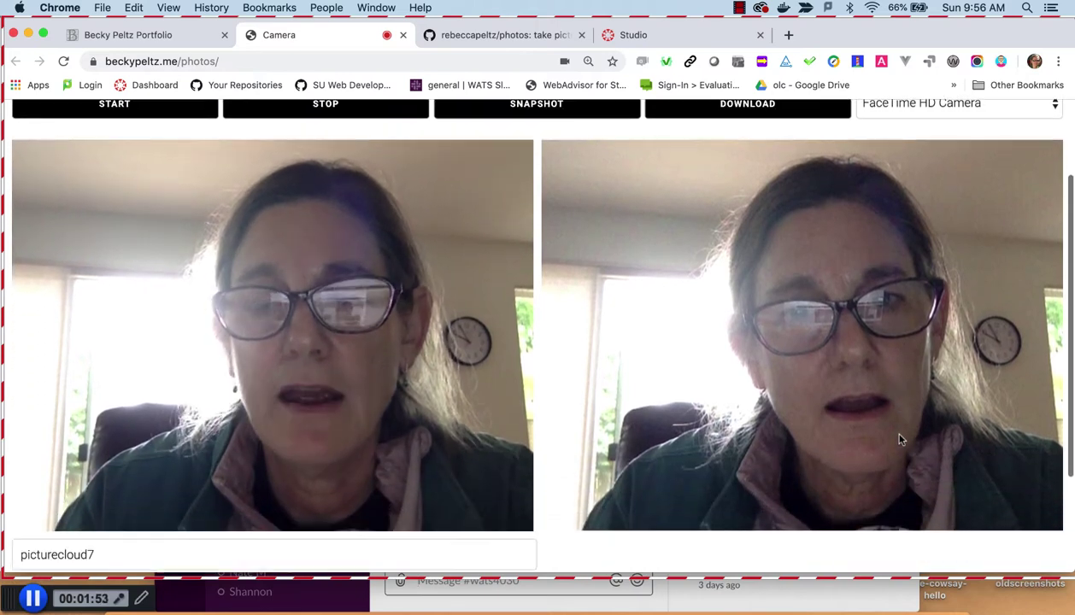
scroll(899, 439, up, 2)
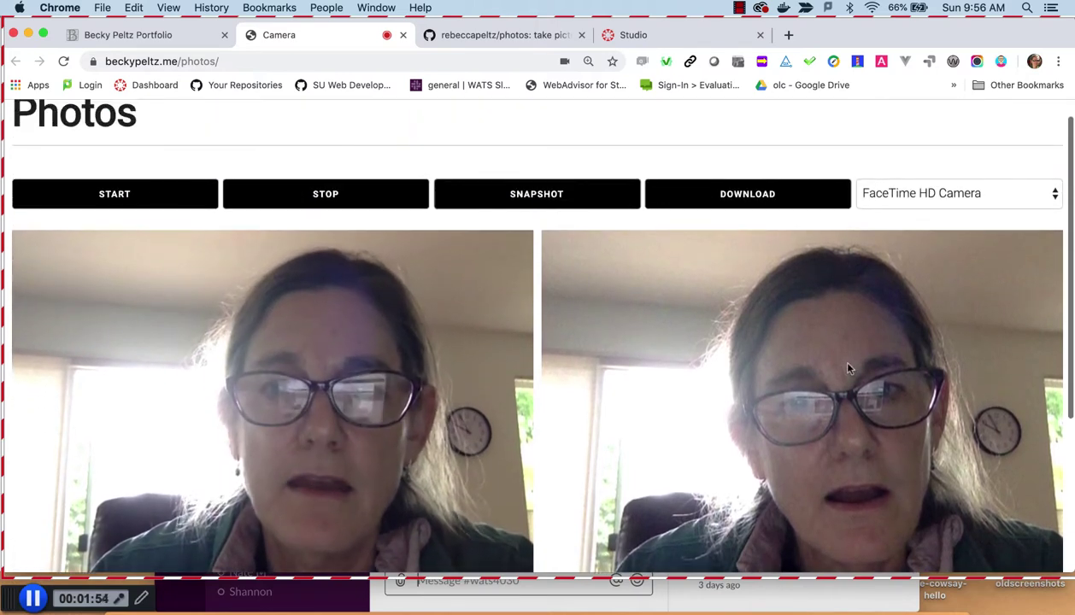
- Download the snapshot as photo (1).jpeg and keep FaceTime HD Camera as the source
click(764, 205)
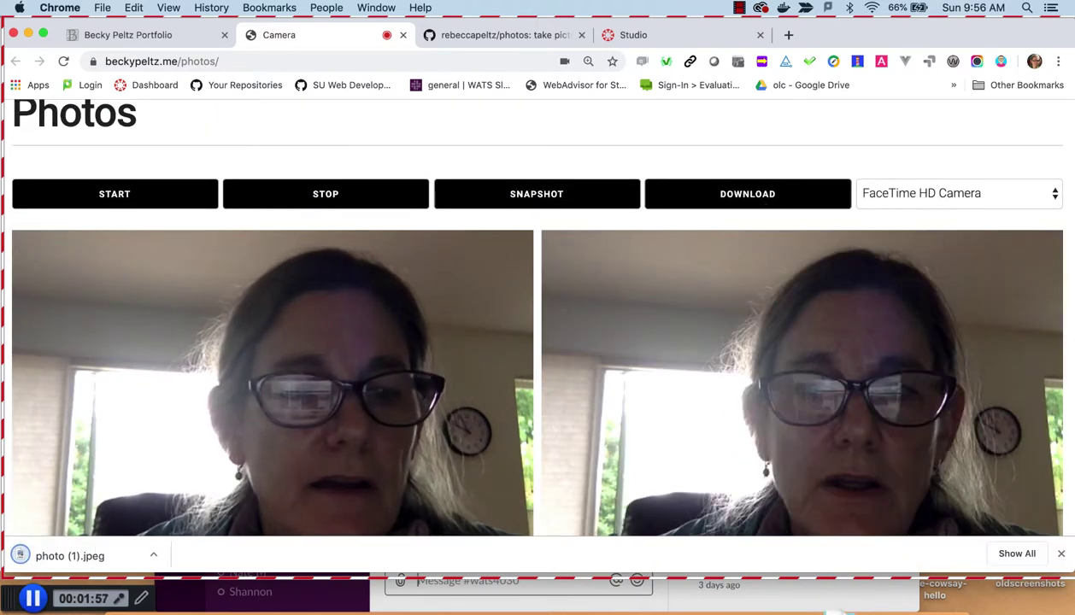
scroll(587, 339, down, 1)
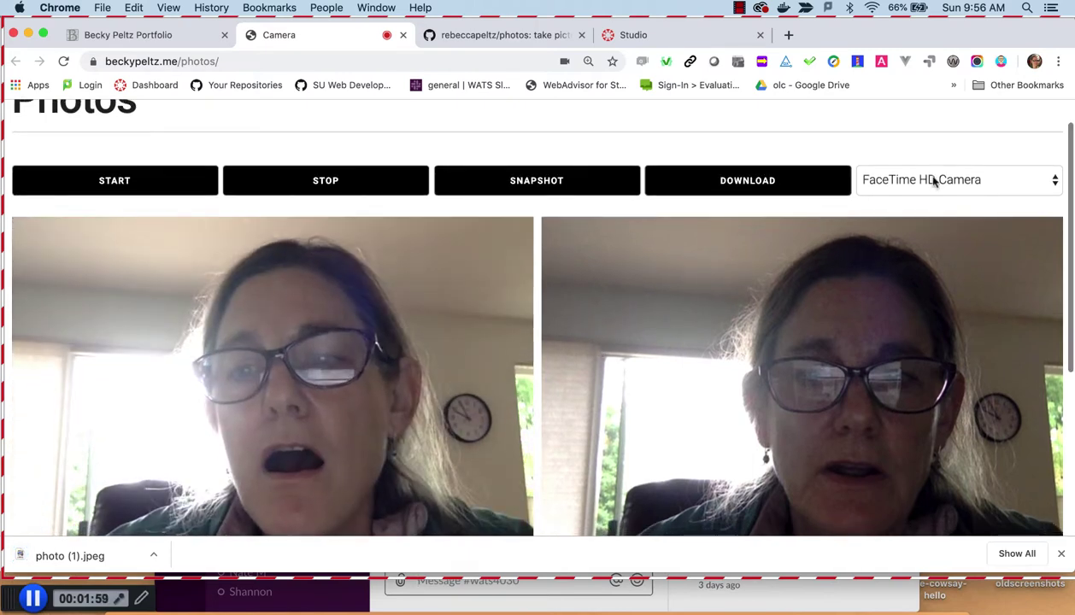
click(939, 183)
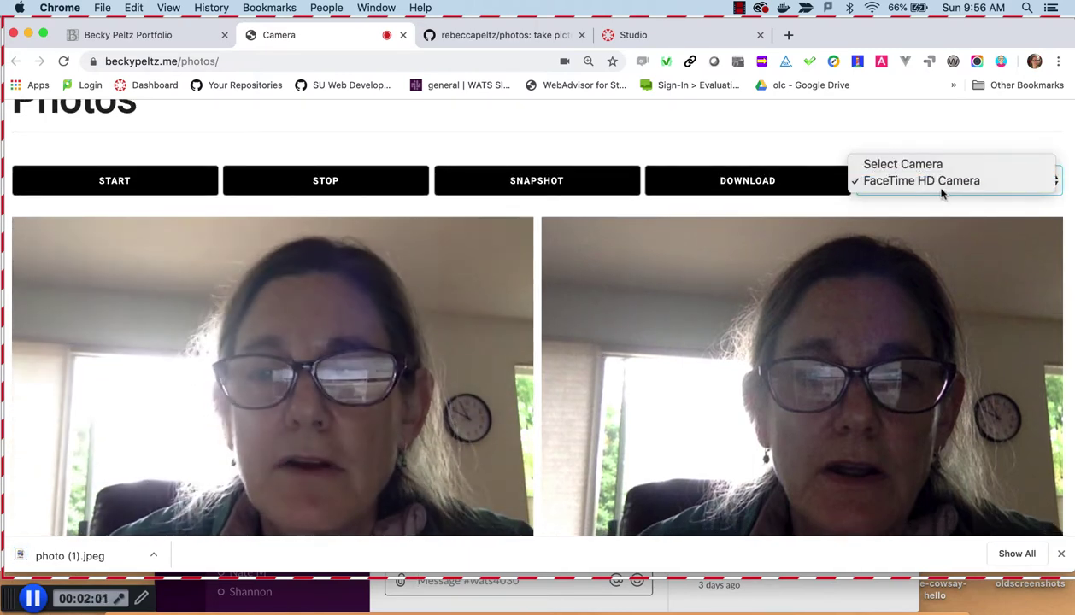
click(833, 164)
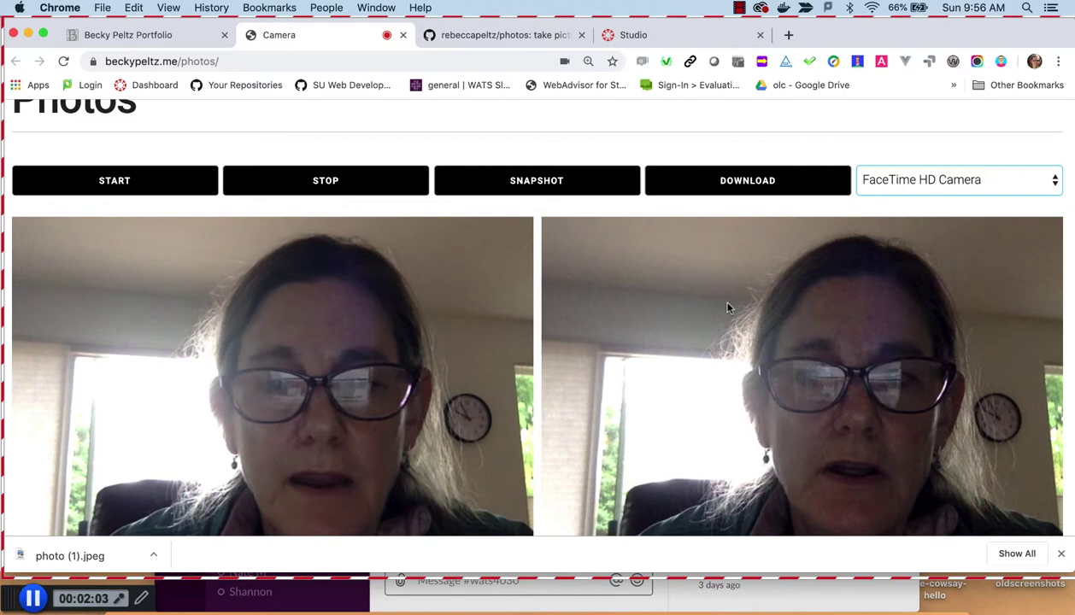
- Scroll down to the new snapshot thumbnail under UPLOAD, then back to the top
scroll(727, 307, down, 5)
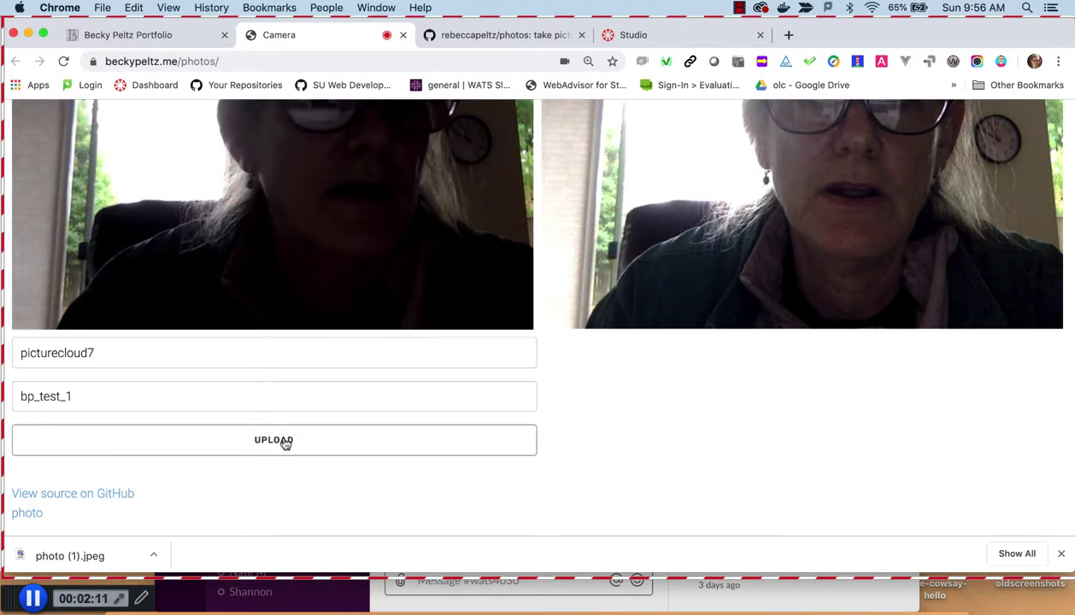
scroll(351, 401, down, 2)
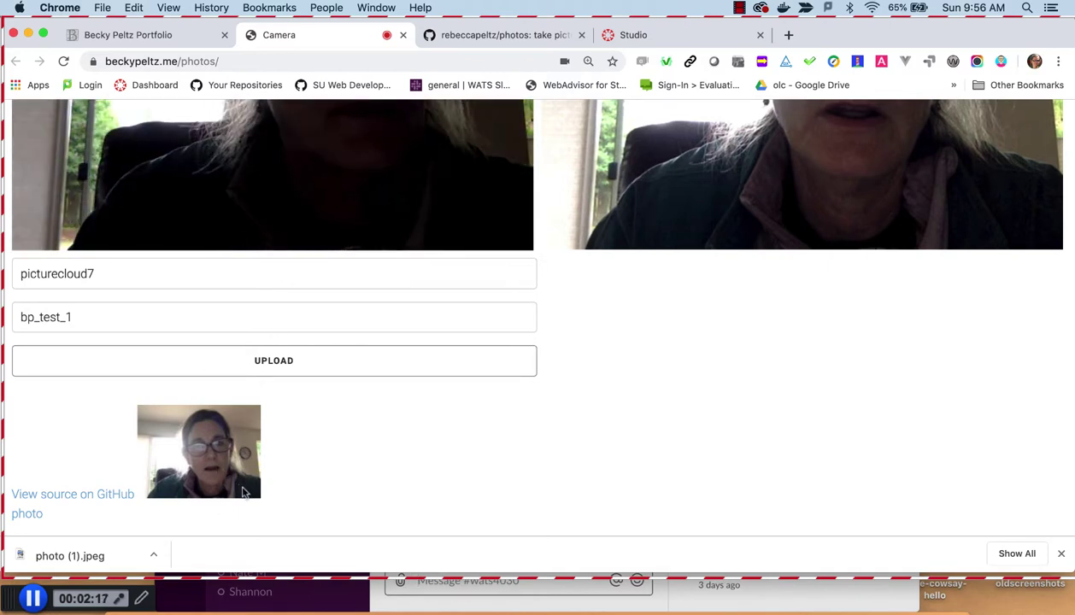
scroll(257, 448, up, 5)
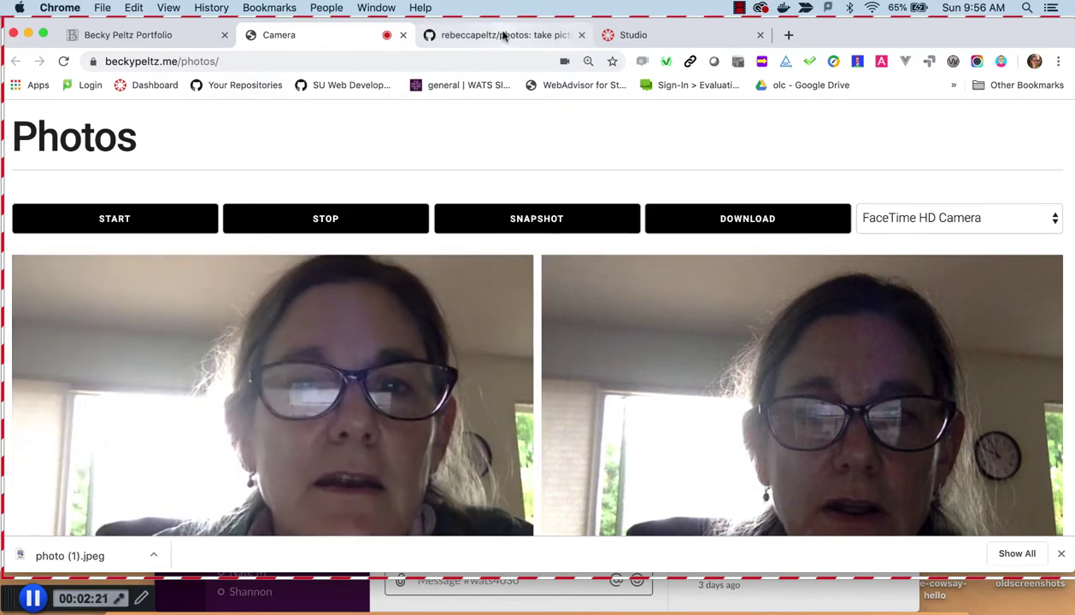
- Switch to the GitHub photos repository and scroll through the index.html source
click(504, 35)
scroll(303, 288, down, 10)
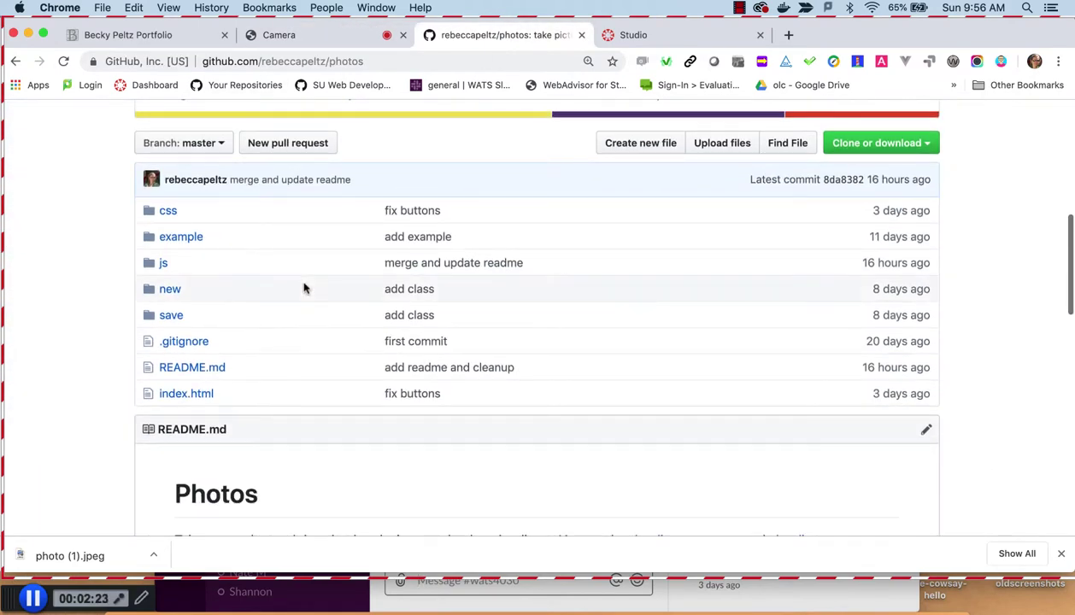
click(198, 395)
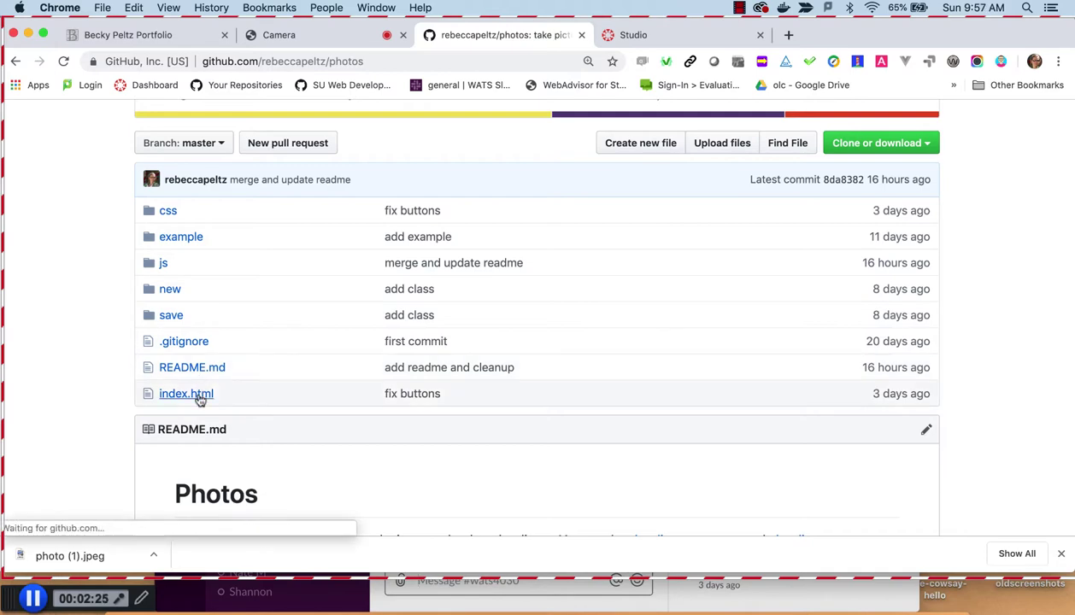
scroll(390, 378, down, 15)
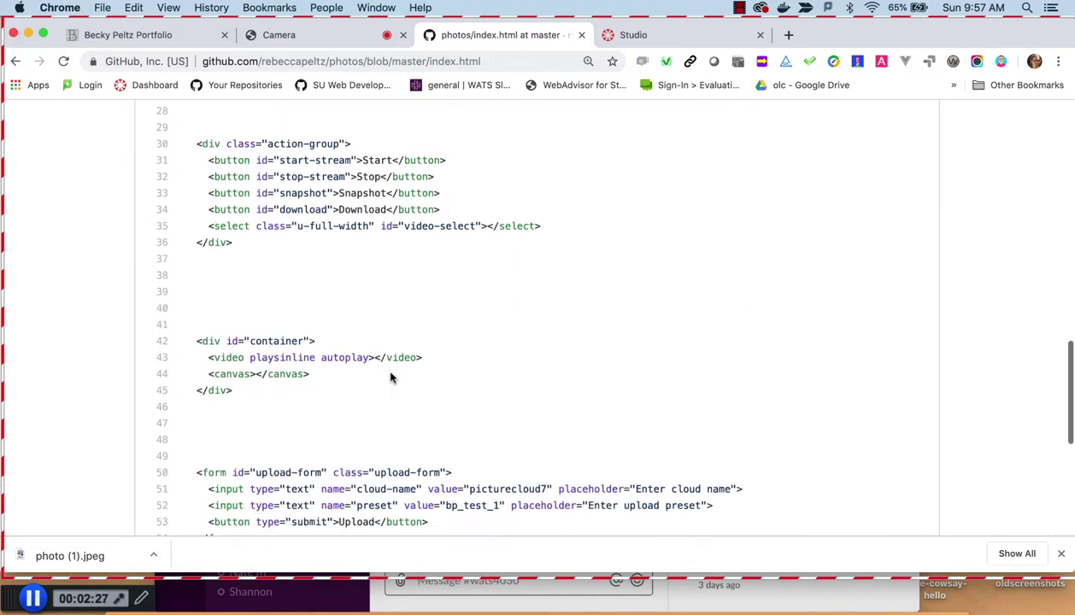
scroll(390, 377, up, 8)
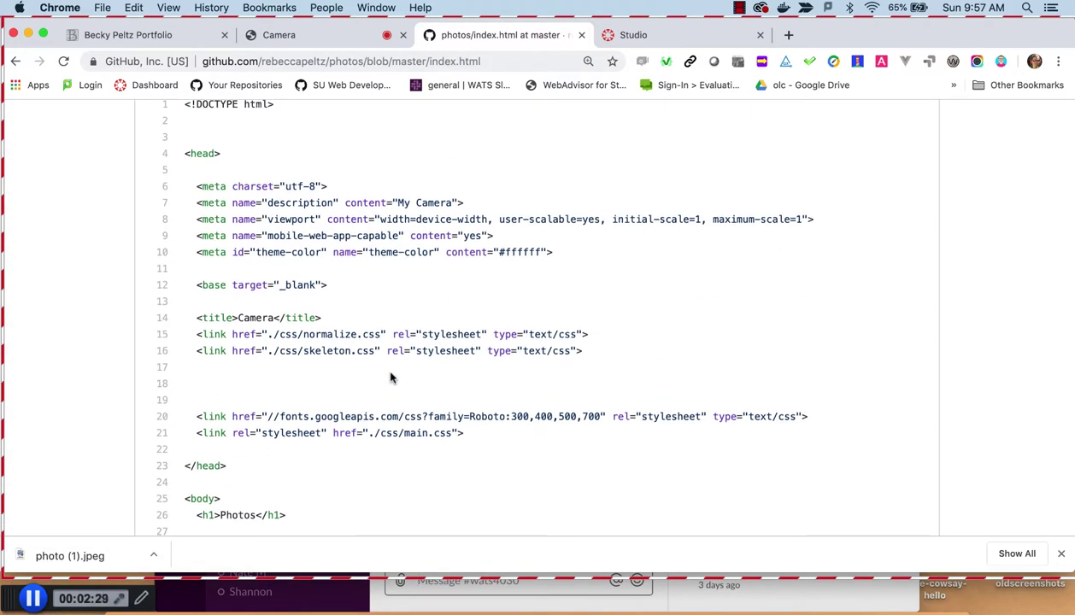
scroll(391, 378, down, 1)
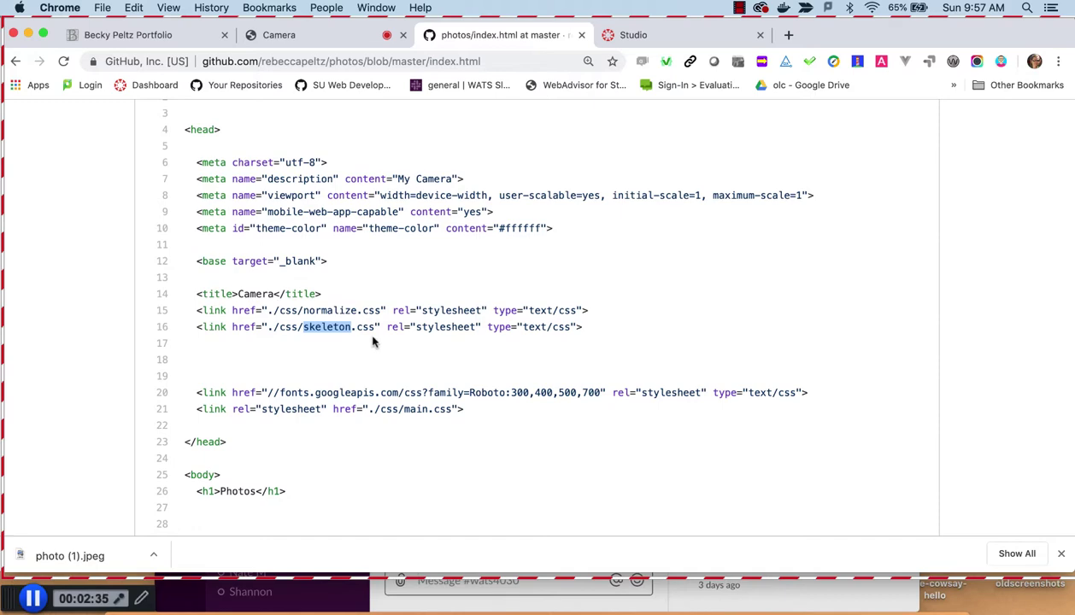
scroll(372, 342, down, 15)
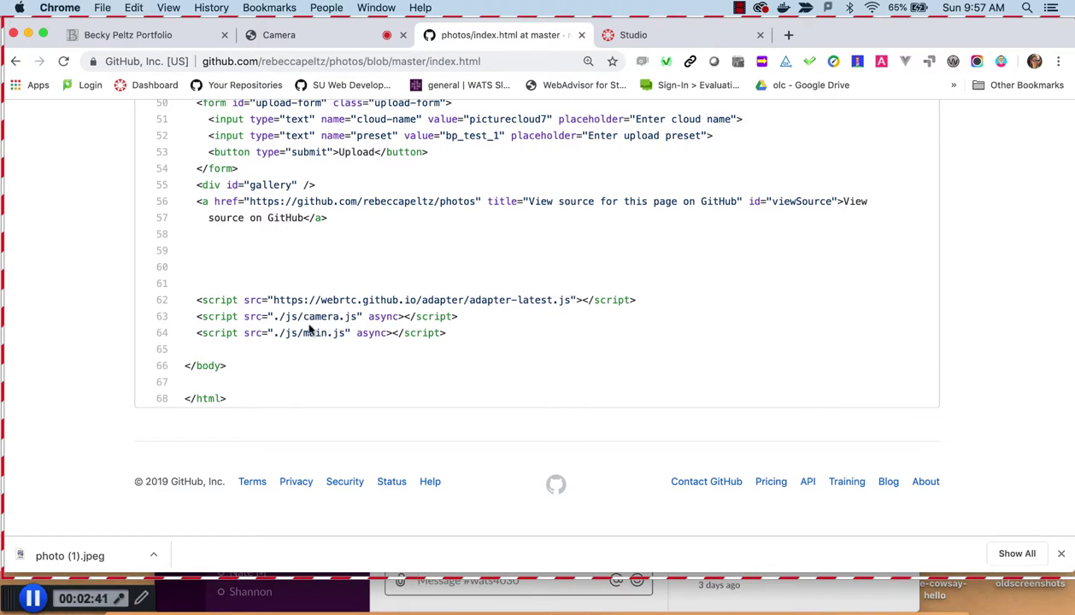
- Open js/main.js in the photos repository and review its submit-handler code
click(16, 61)
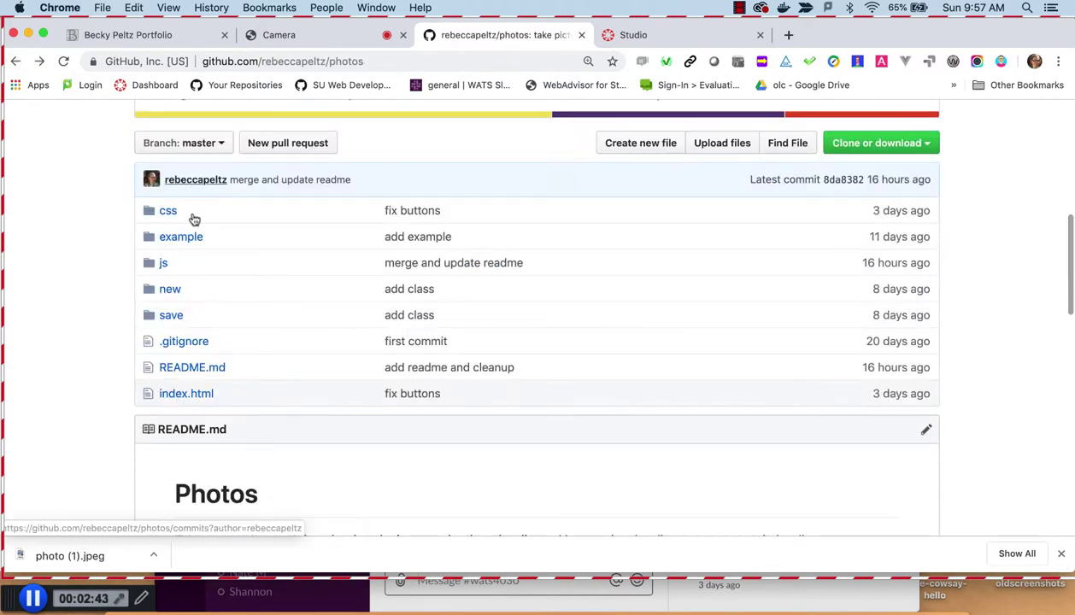
click(164, 262)
scroll(238, 431, down, 3)
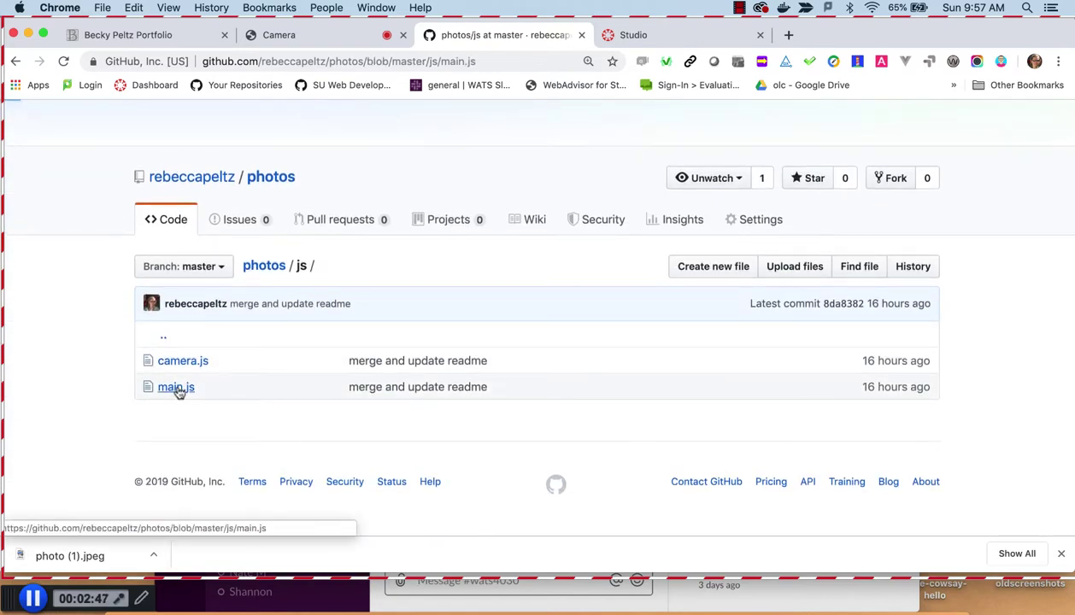
click(175, 384)
scroll(355, 397, down, 5)
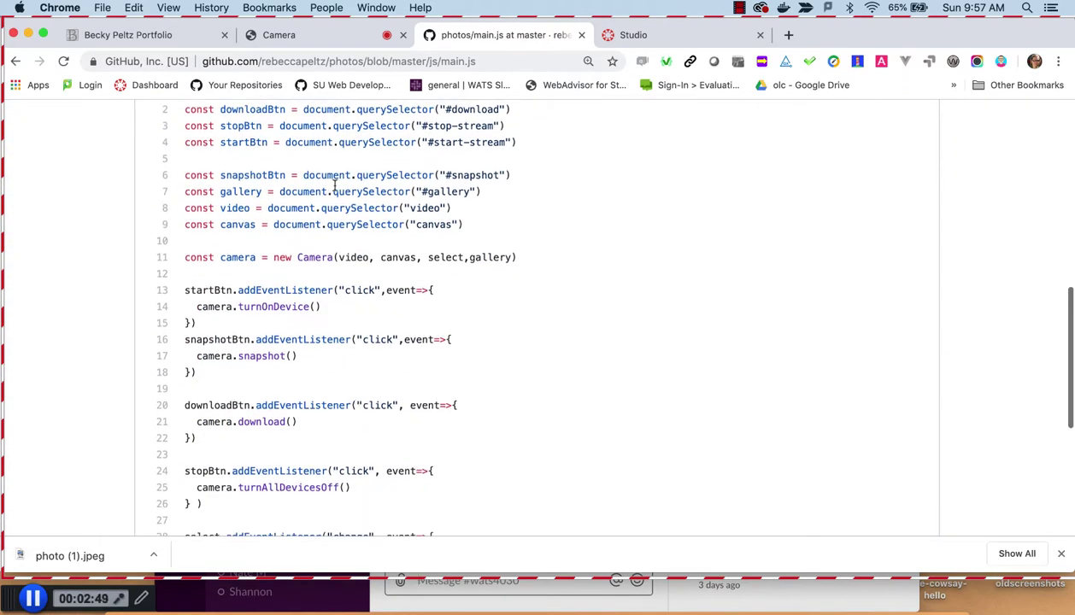
scroll(335, 187, down, 1)
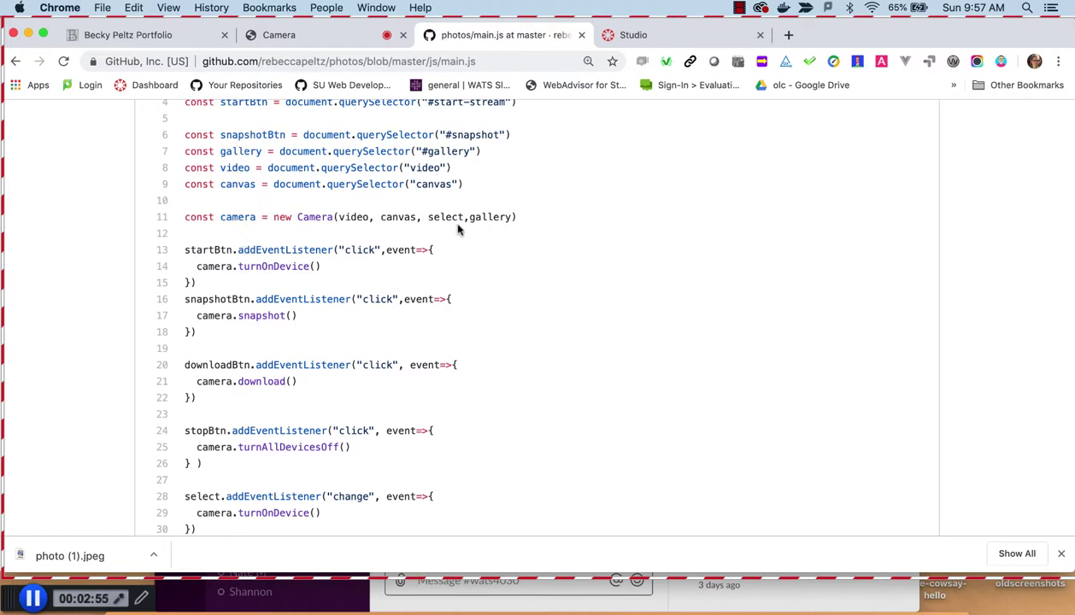
scroll(410, 232, down, 2)
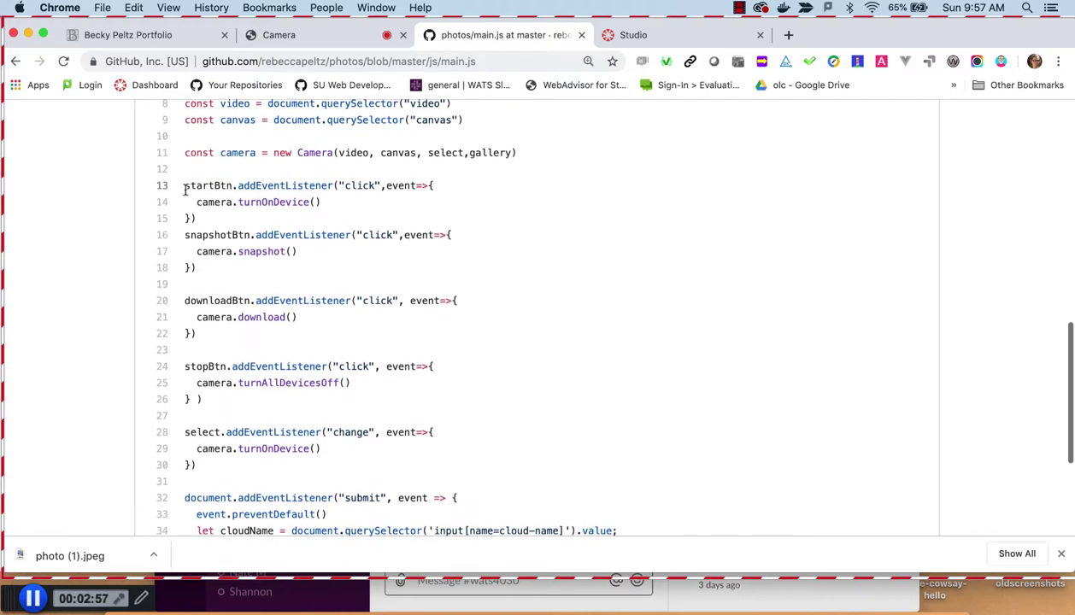
scroll(300, 273, down, 5)
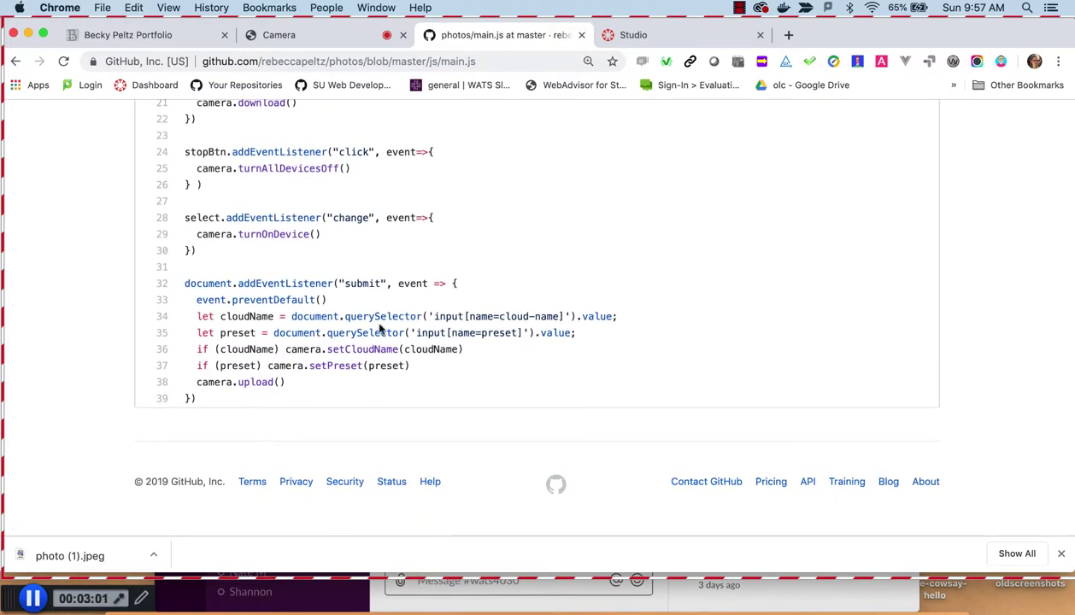
scroll(380, 329, up, 15)
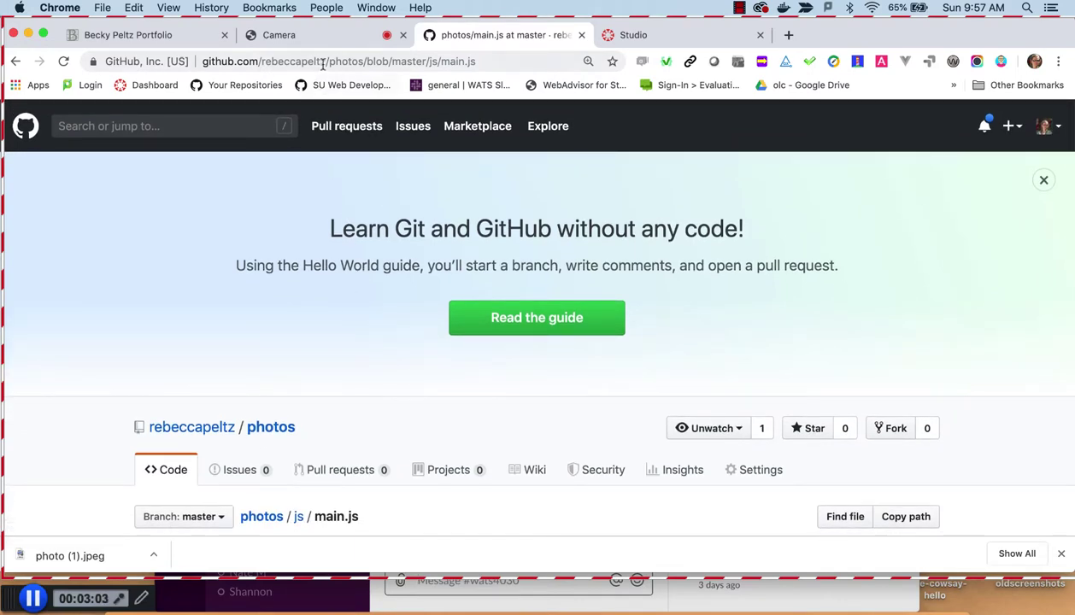
- Stop the Photos camera stream and close the Camera and GitHub main.js tabs
click(346, 38)
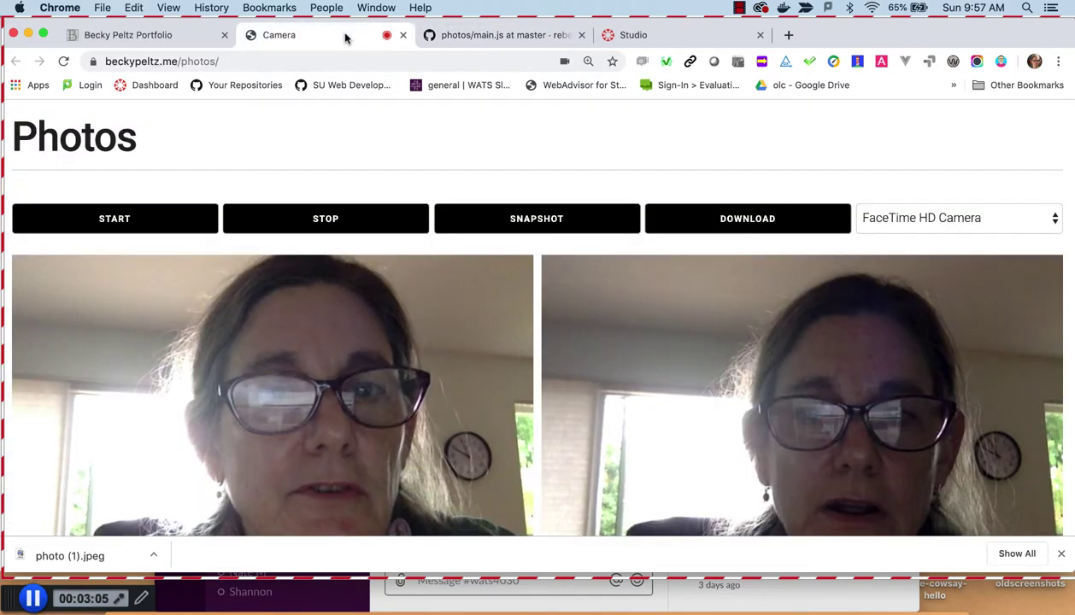
click(374, 219)
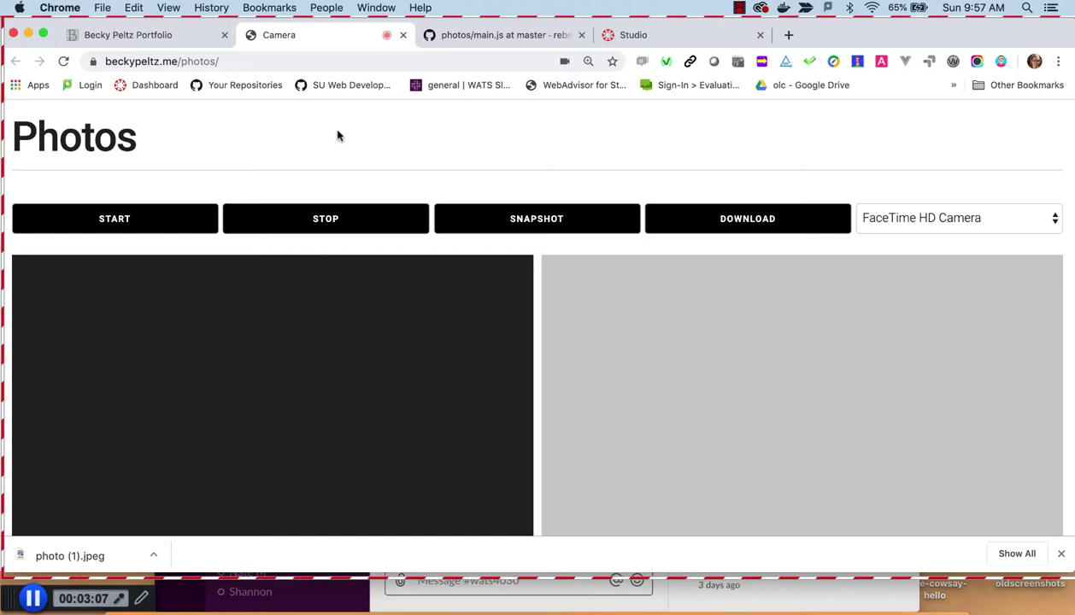
click(402, 36)
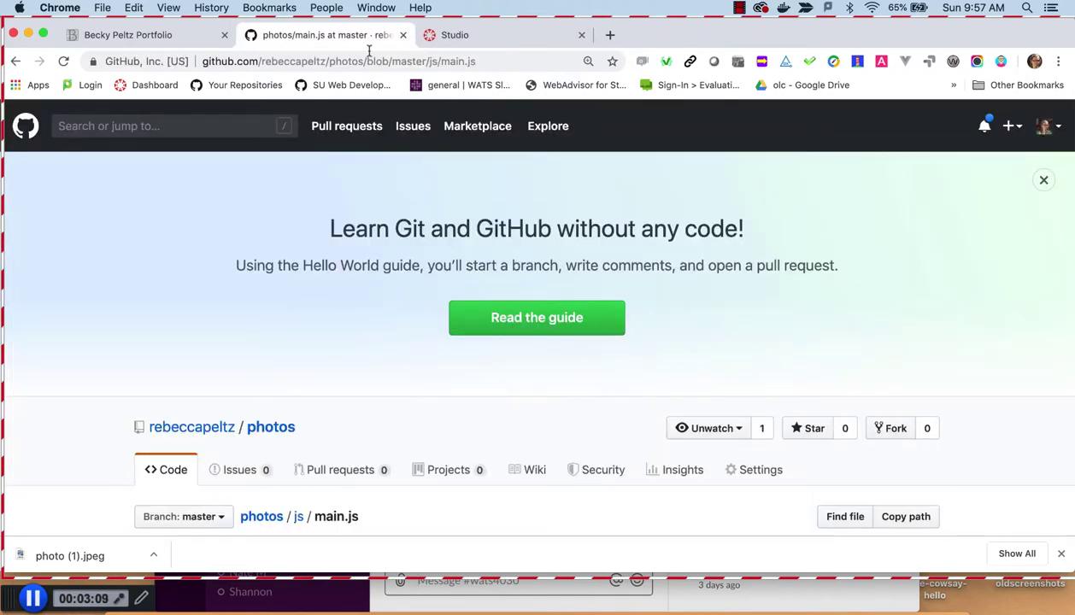
click(403, 36)
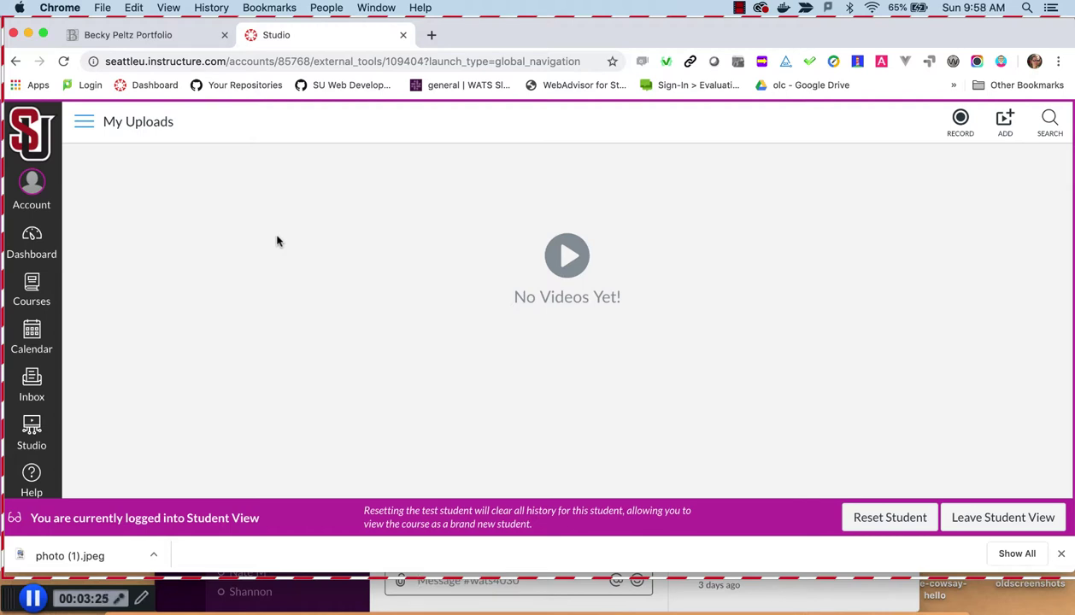
scroll(272, 271, down, 2)
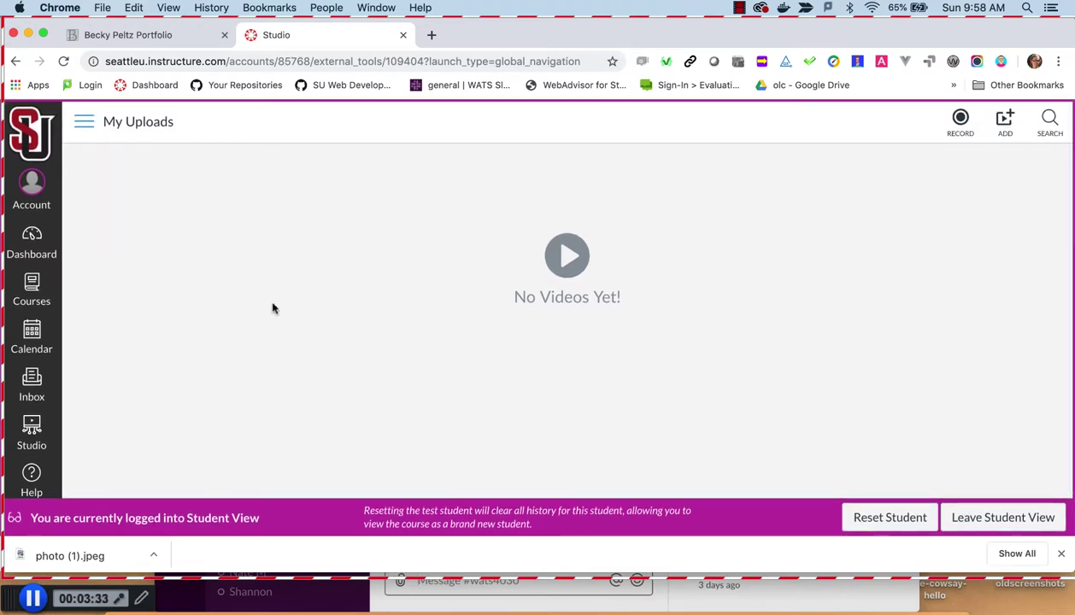
- Finish the recording and upload it as 'Capstone Sharing' described 'Share my portfolio and capstone'
click(34, 598)
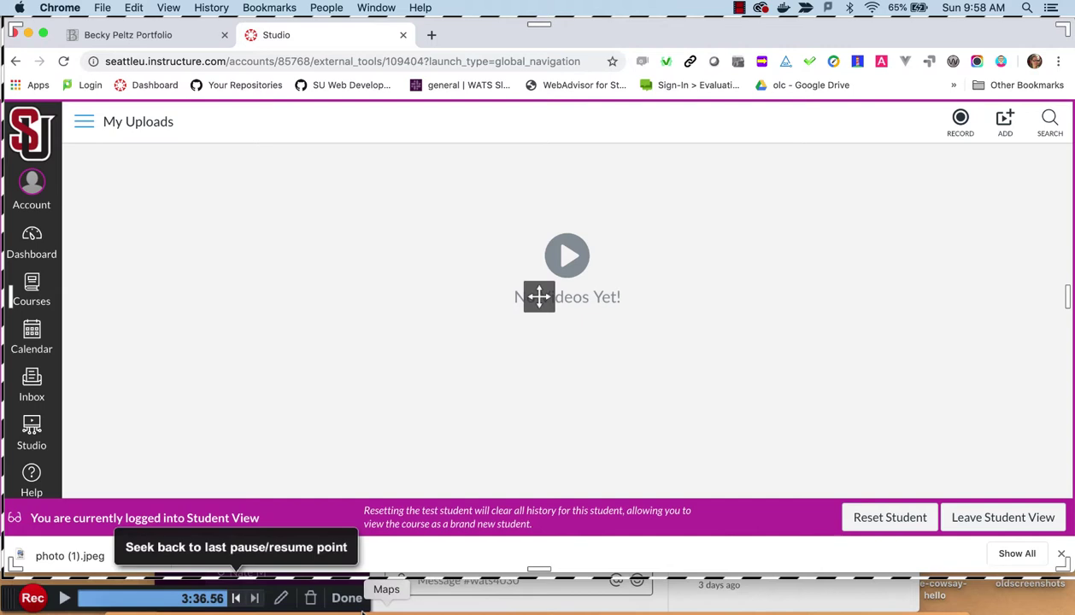
click(346, 597)
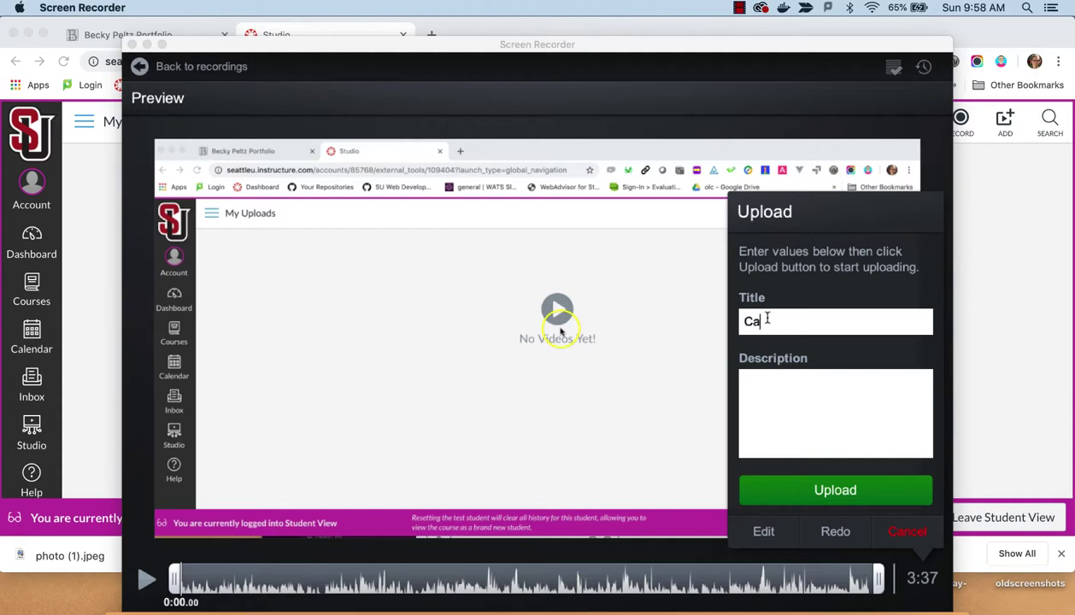
text(Capstone Sharing)
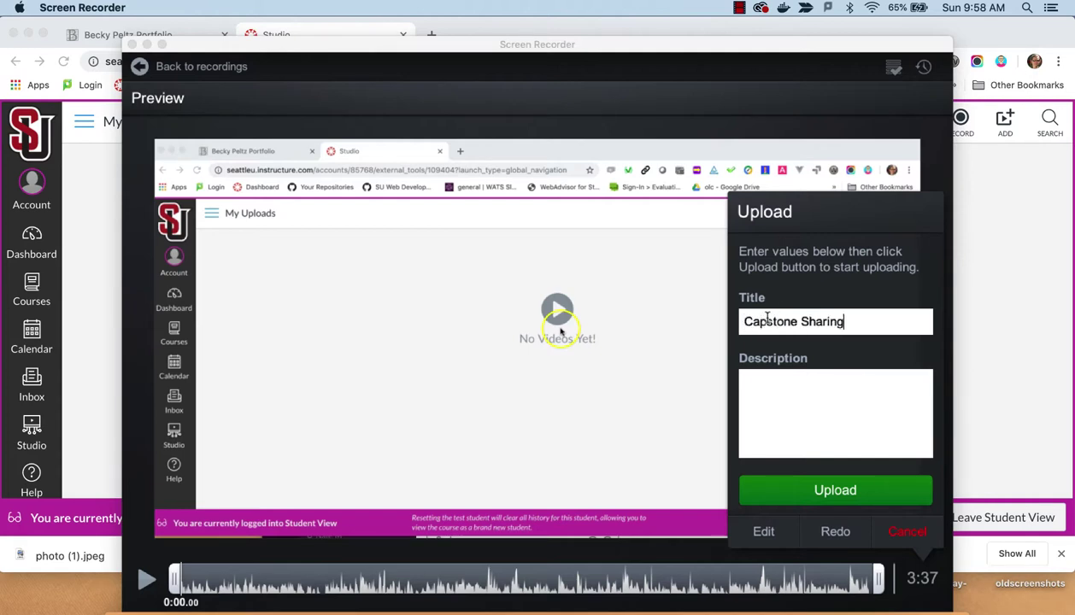
text(hare my portfoli)
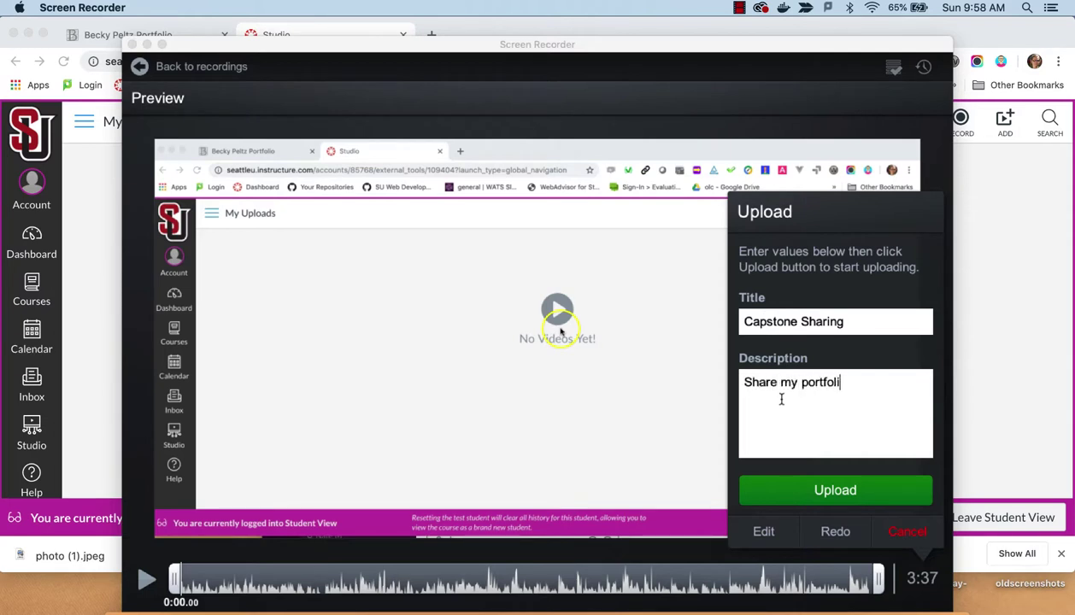
text(o and capstone)
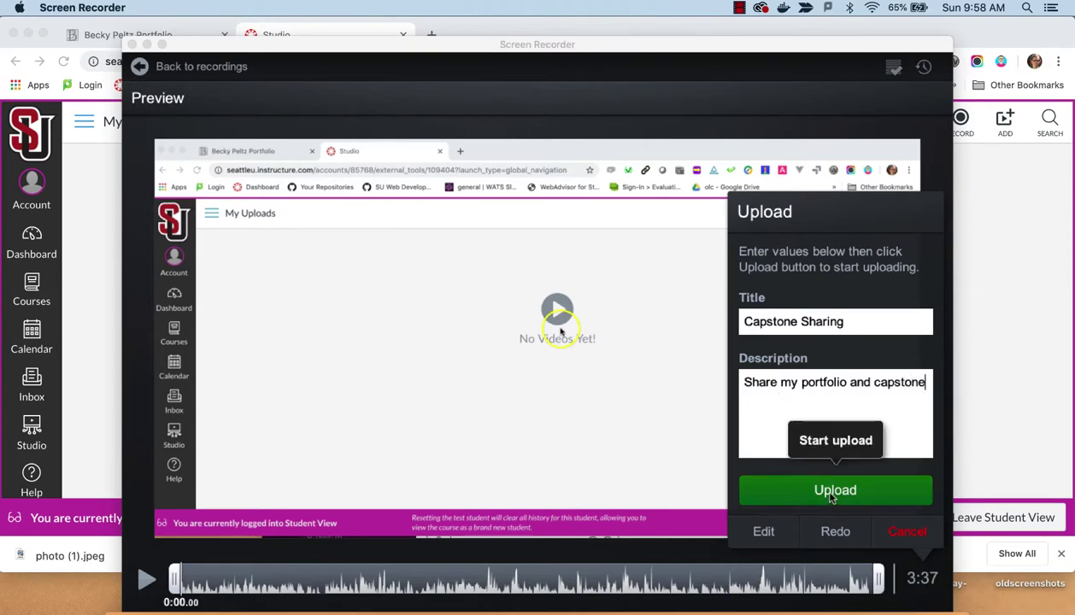
click(831, 491)
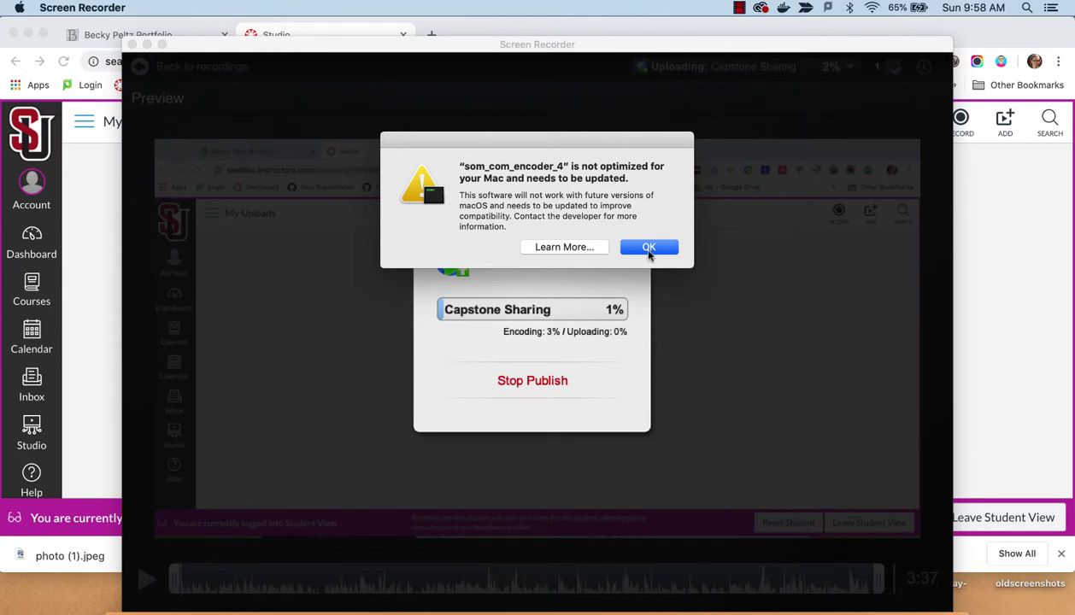
- Dismiss the encoder compatibility warning and close the recorder after Upload Successful
click(649, 248)
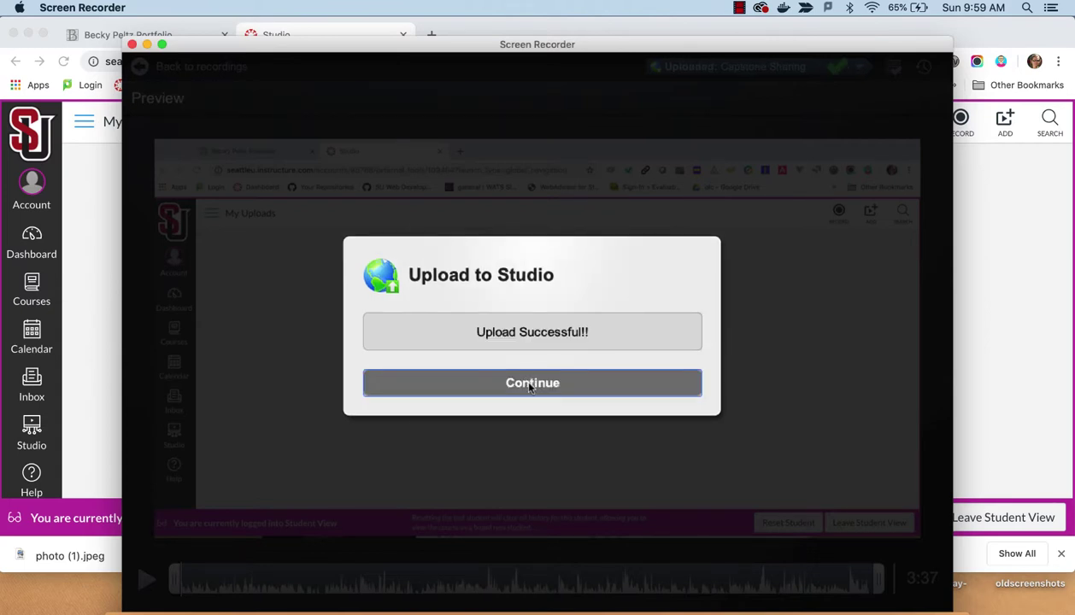
click(529, 384)
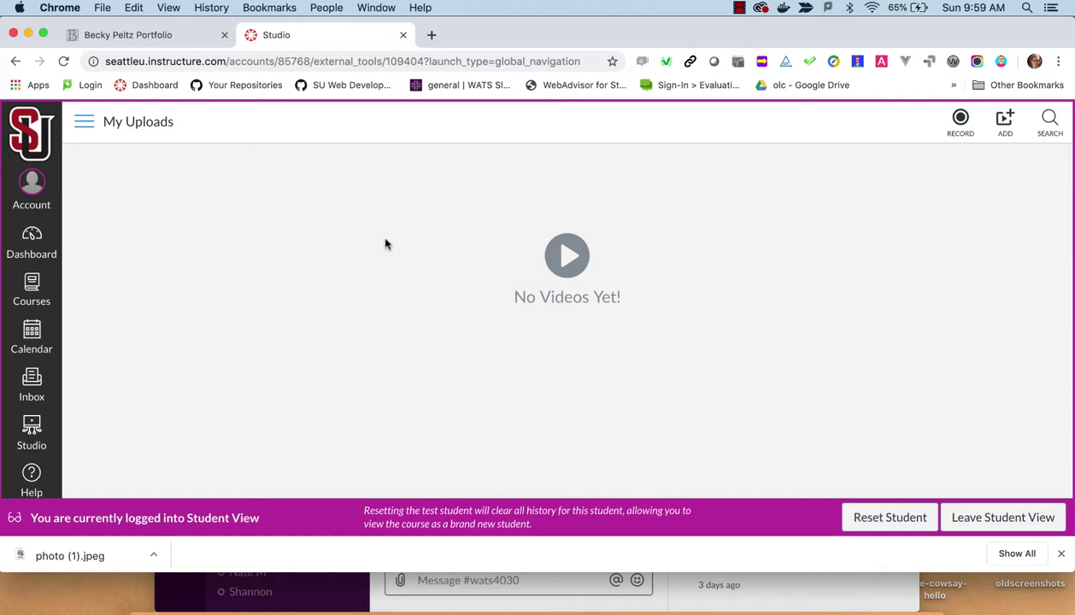
- Reload My Uploads, then open and play the 3:37 Capstone Sharing recording to check it
click(62, 63)
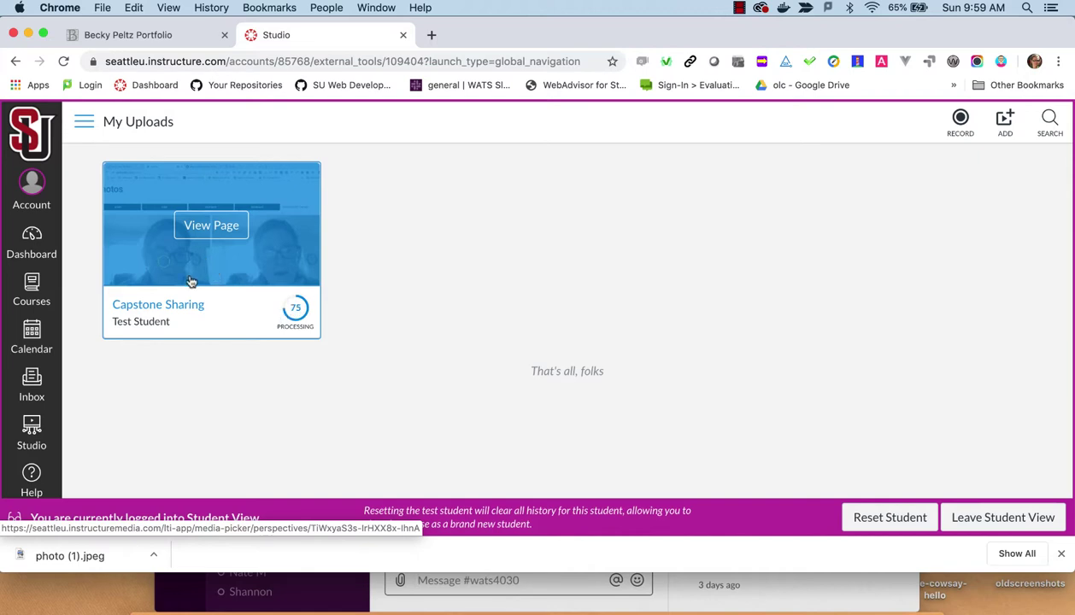
click(235, 211)
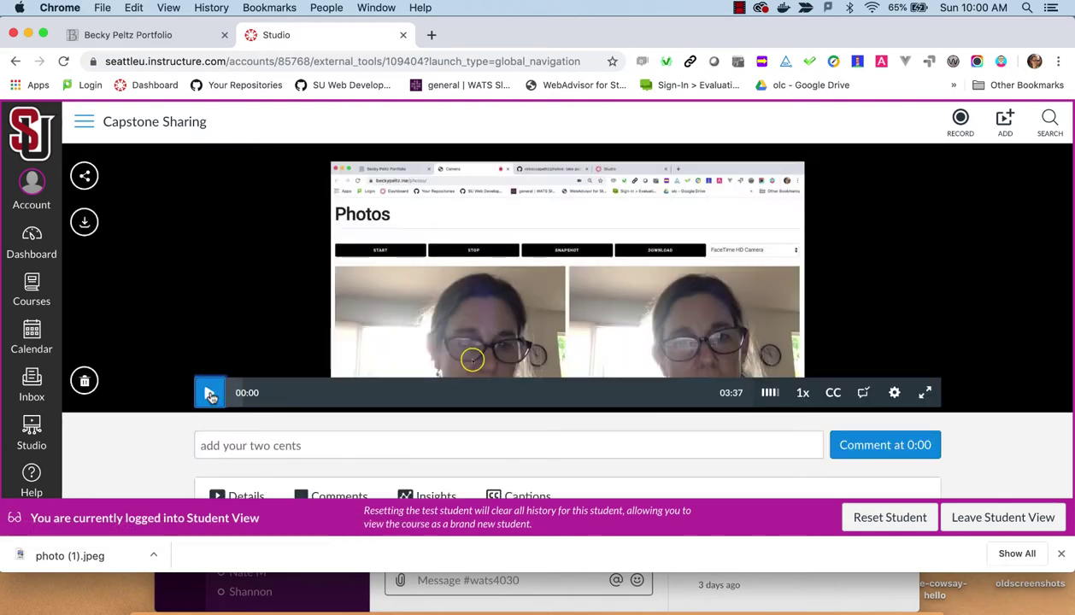
click(210, 394)
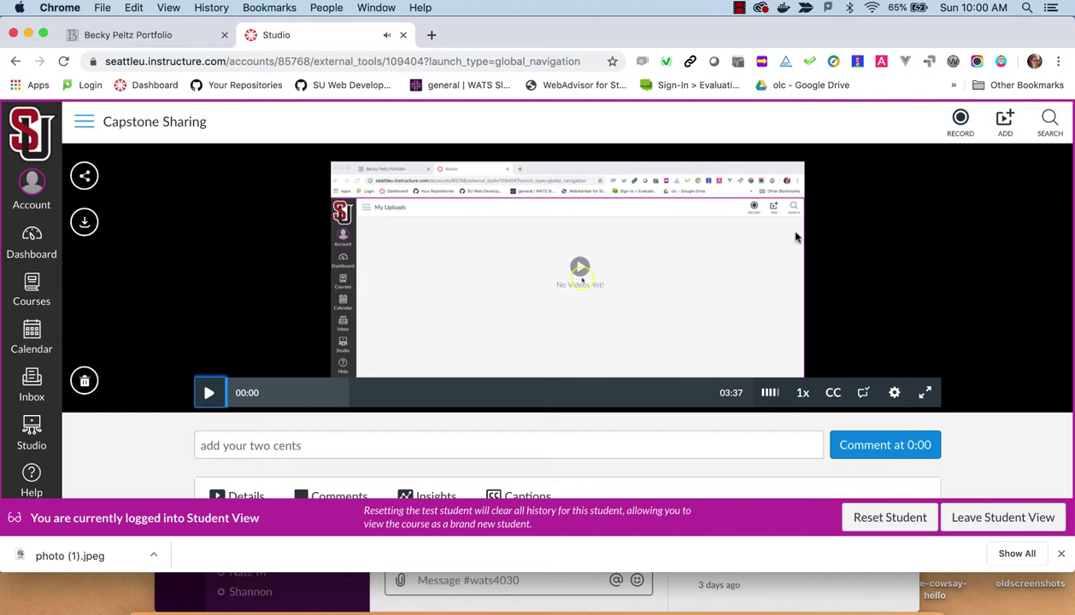
scroll(852, 367, down, 5)
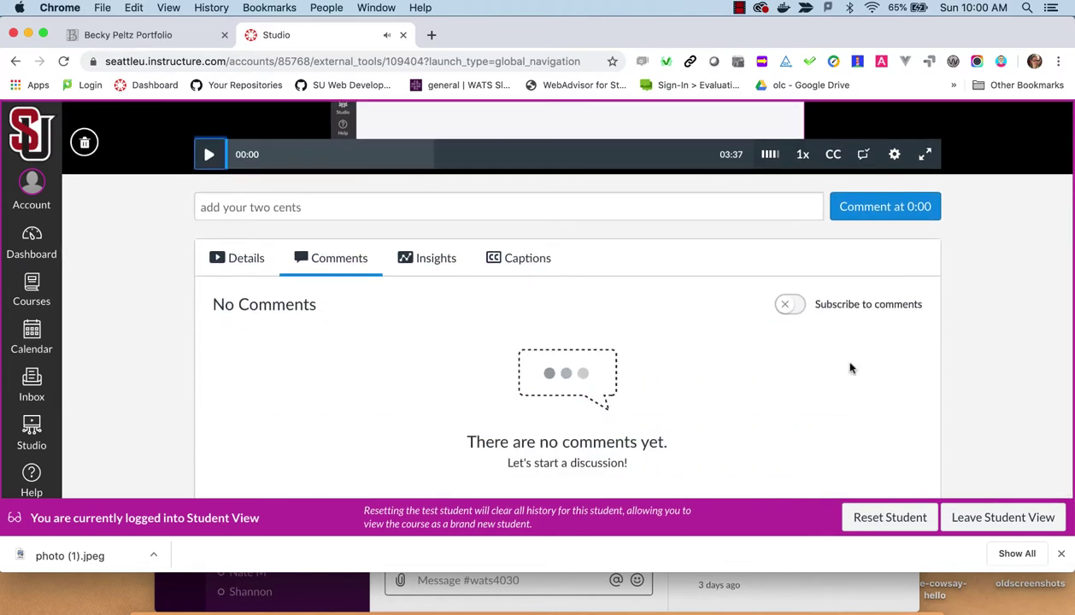
scroll(850, 368, up, 2)
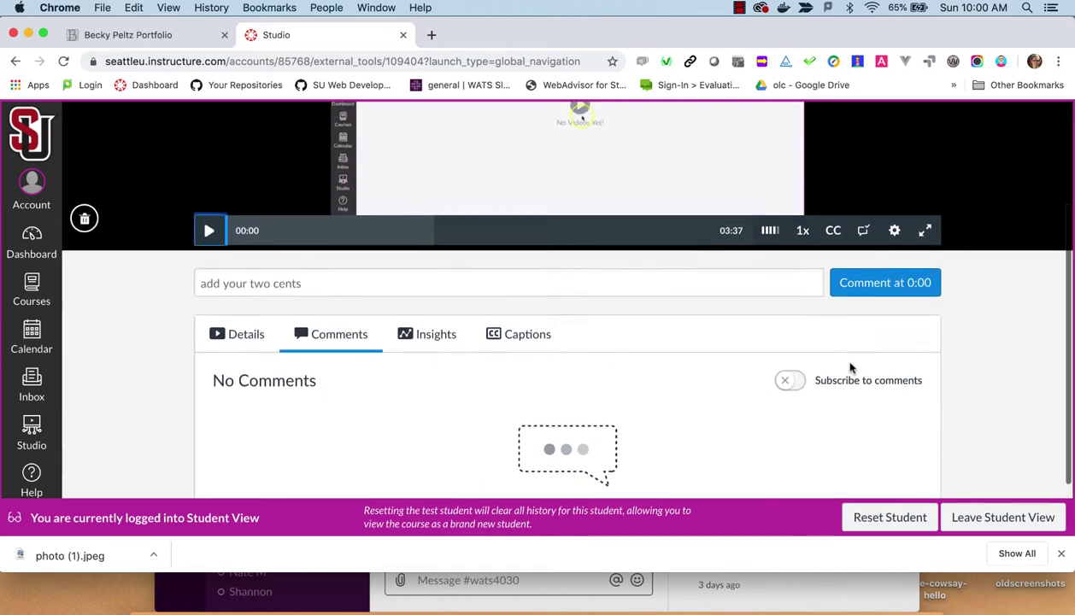
scroll(850, 367, up, 1)
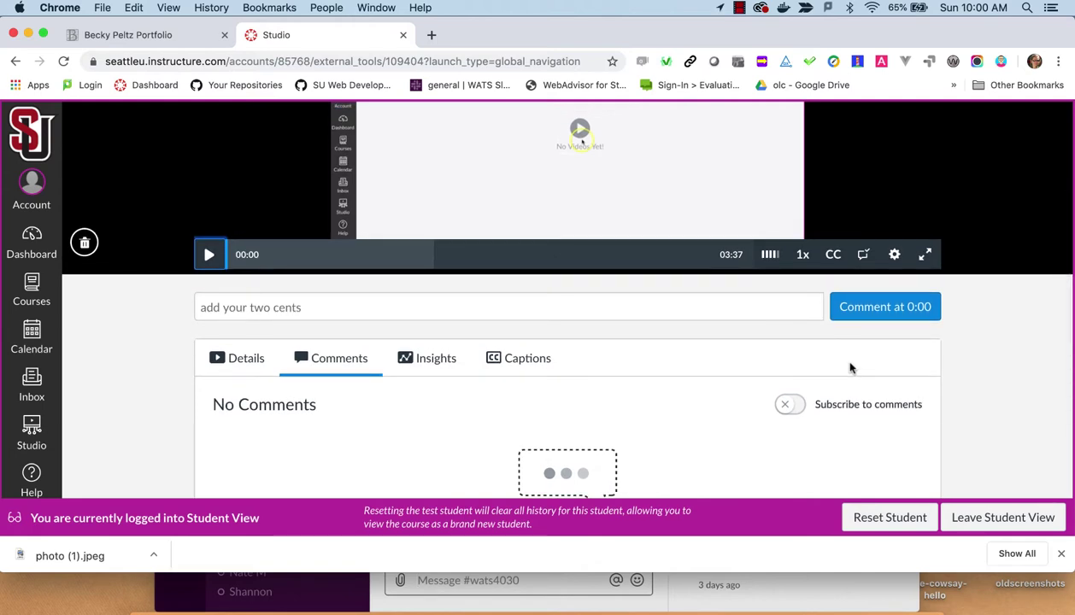
scroll(850, 368, up, 3)
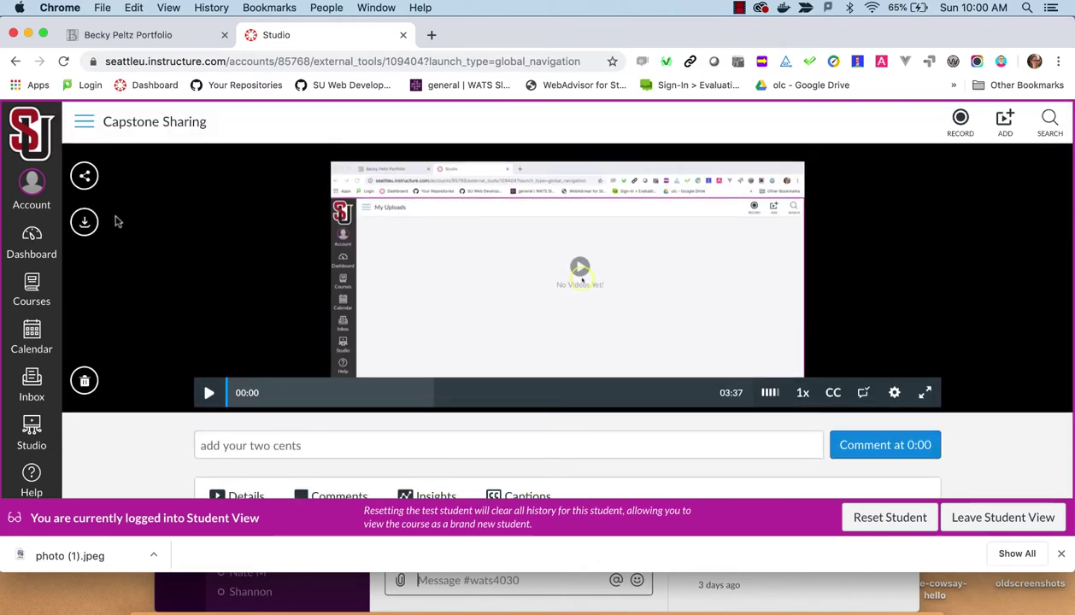
- Create a public link for Capstone Sharing and copy it to the clipboard
click(83, 177)
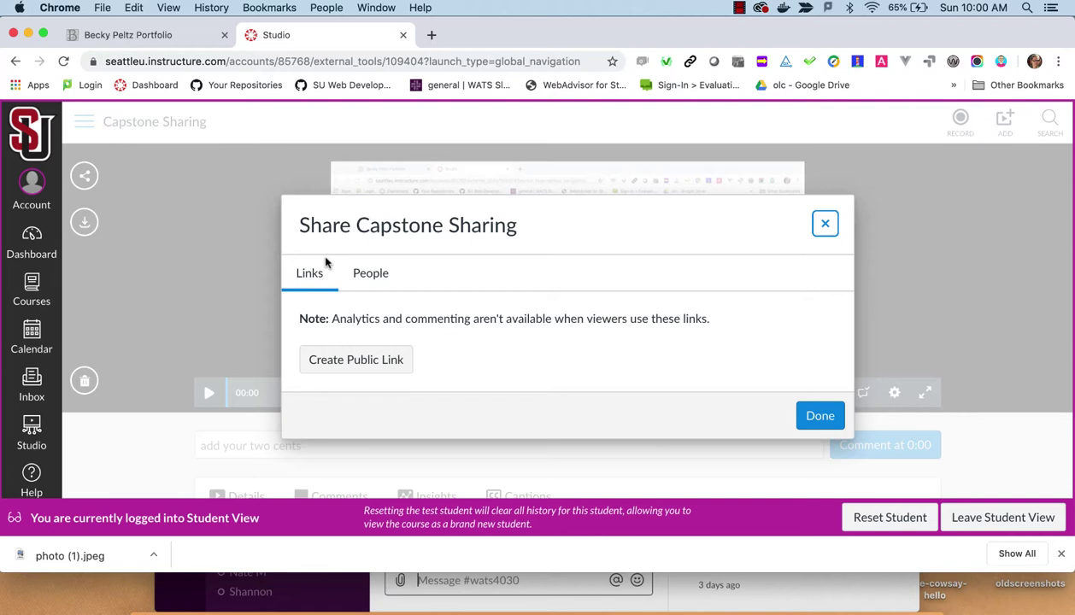
click(384, 363)
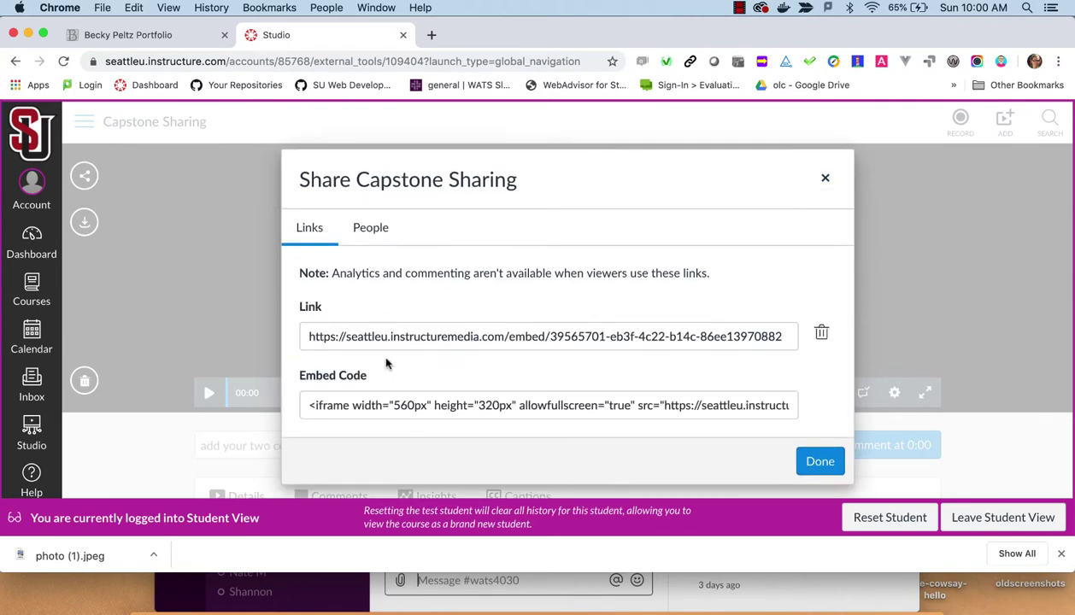
triple_click(428, 340)
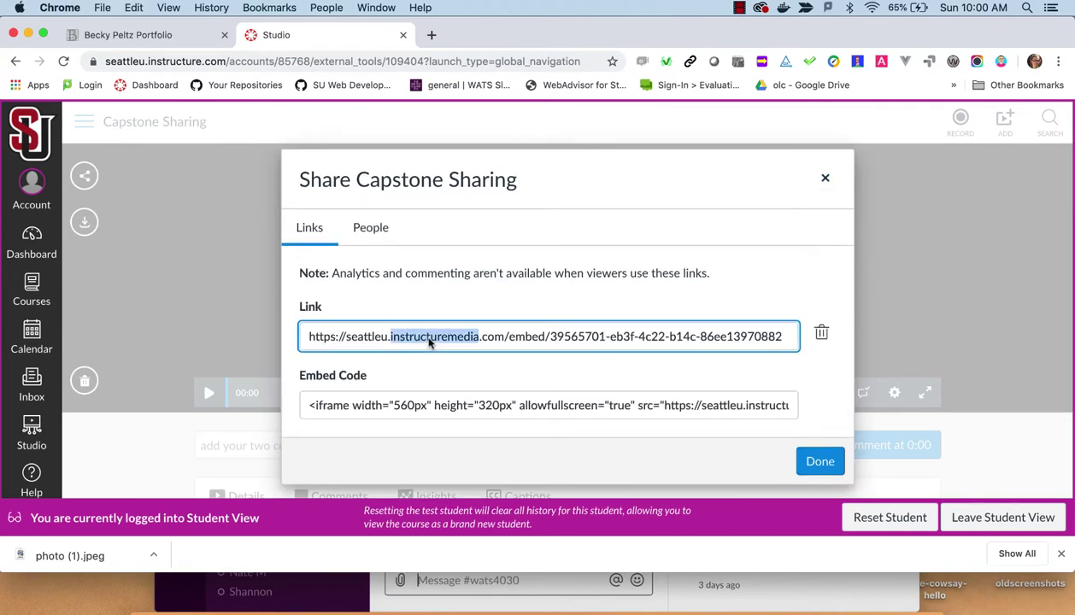
key(super+c)
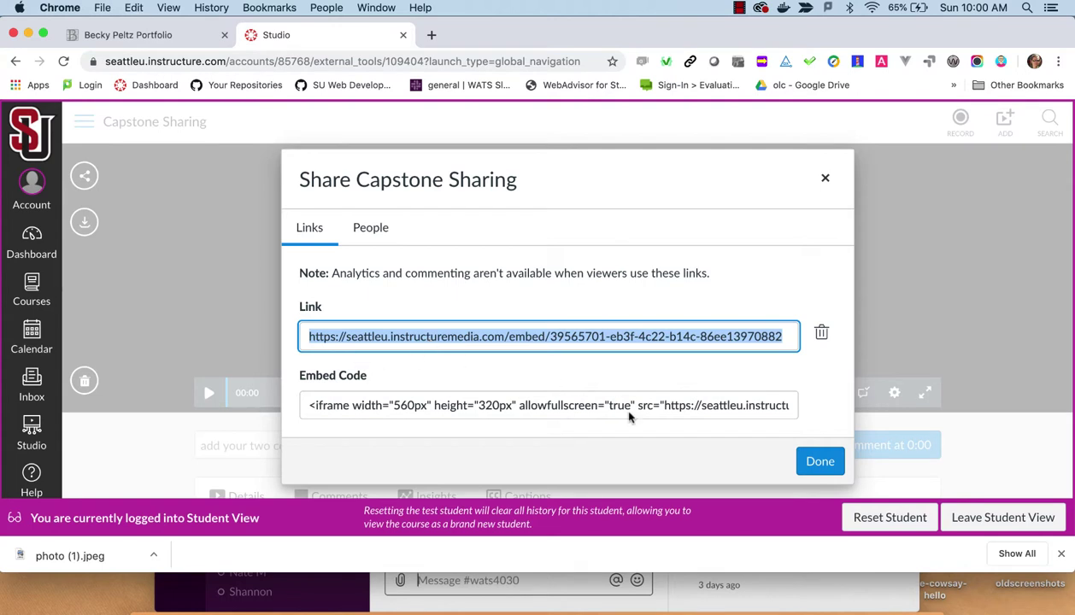
click(821, 463)
click(818, 462)
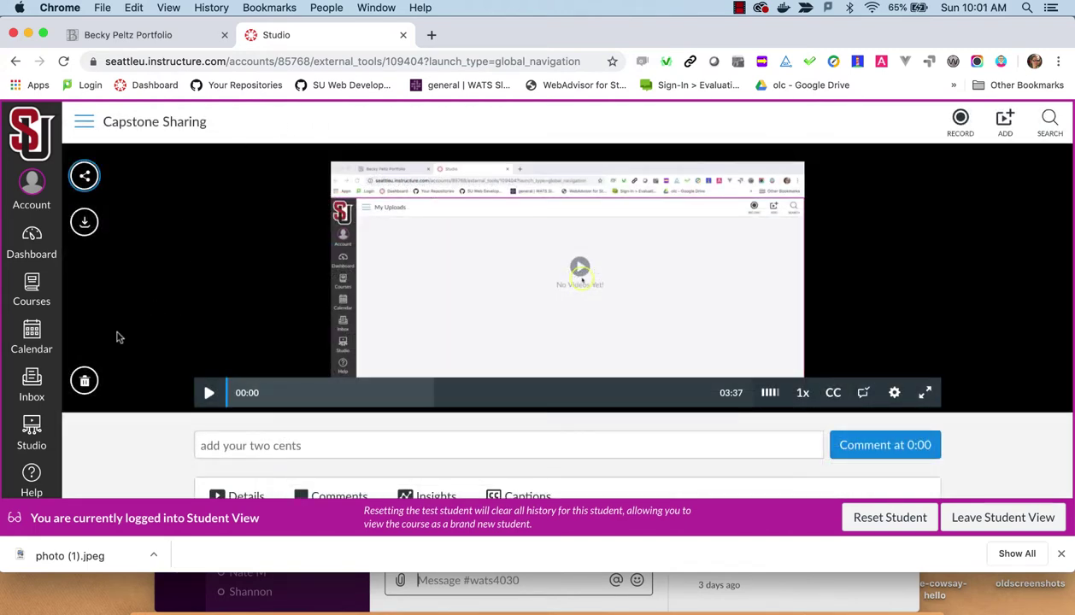
- Bring up the Studio navigation panel
scroll(118, 336, down, 3)
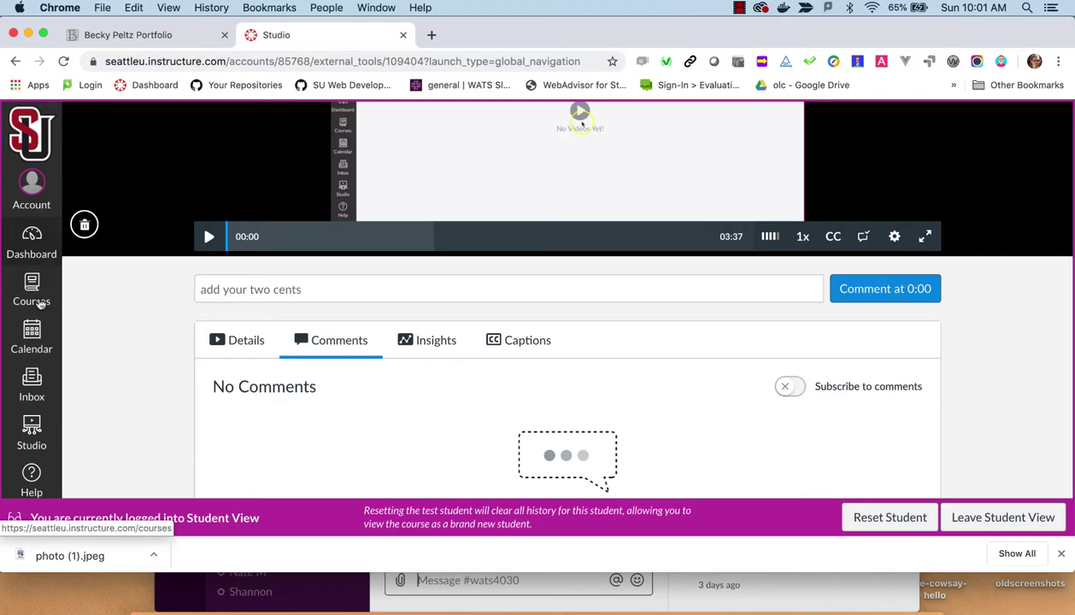
scroll(81, 262, down, 1)
scroll(80, 262, up, 1)
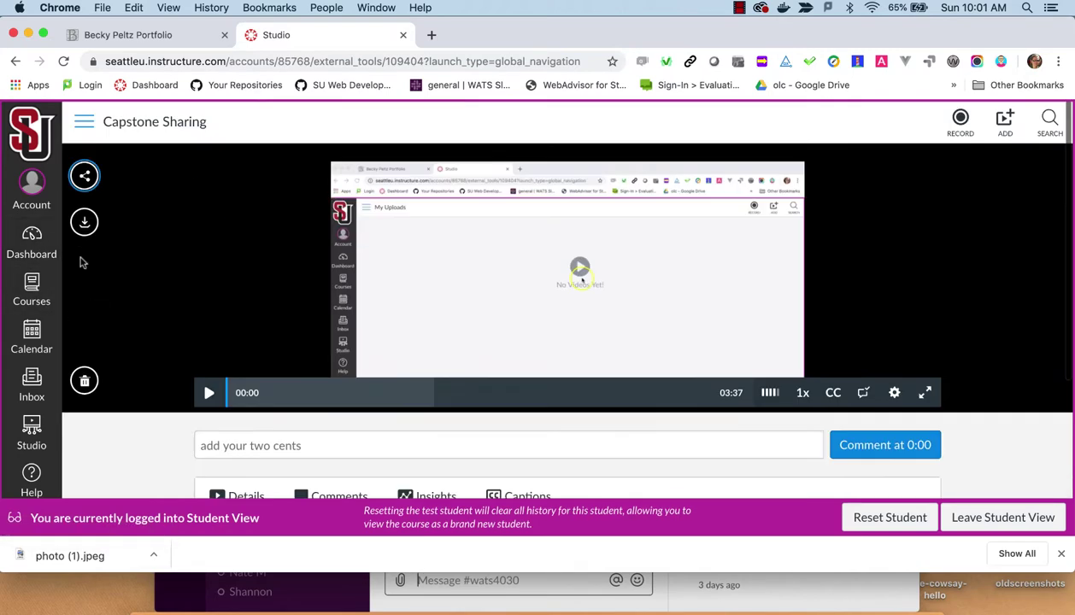
click(81, 133)
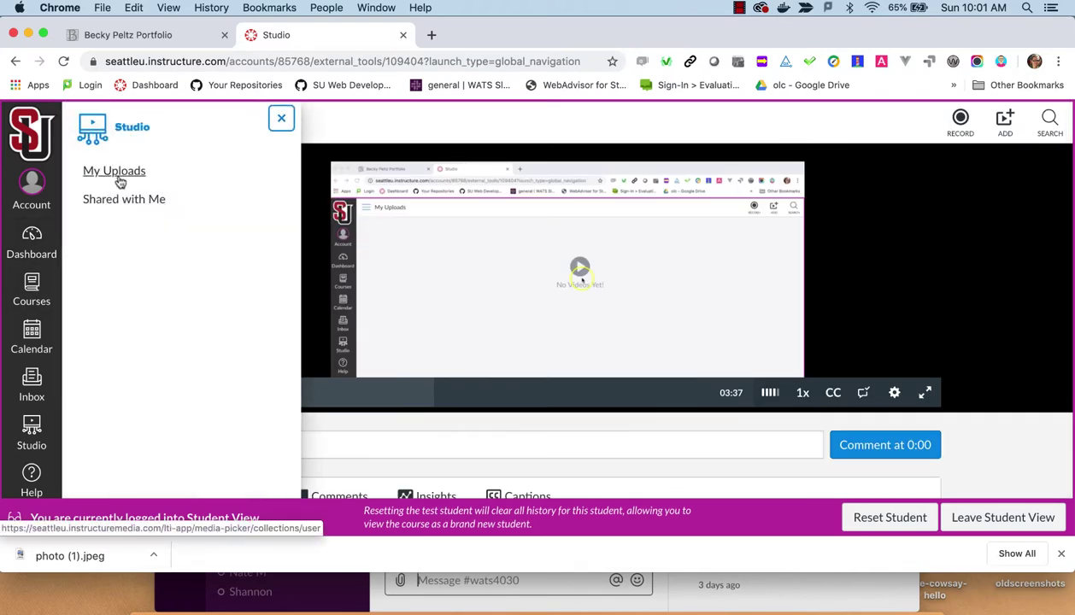
- Go to the WATS 4030 01 course's Assignments list
click(37, 237)
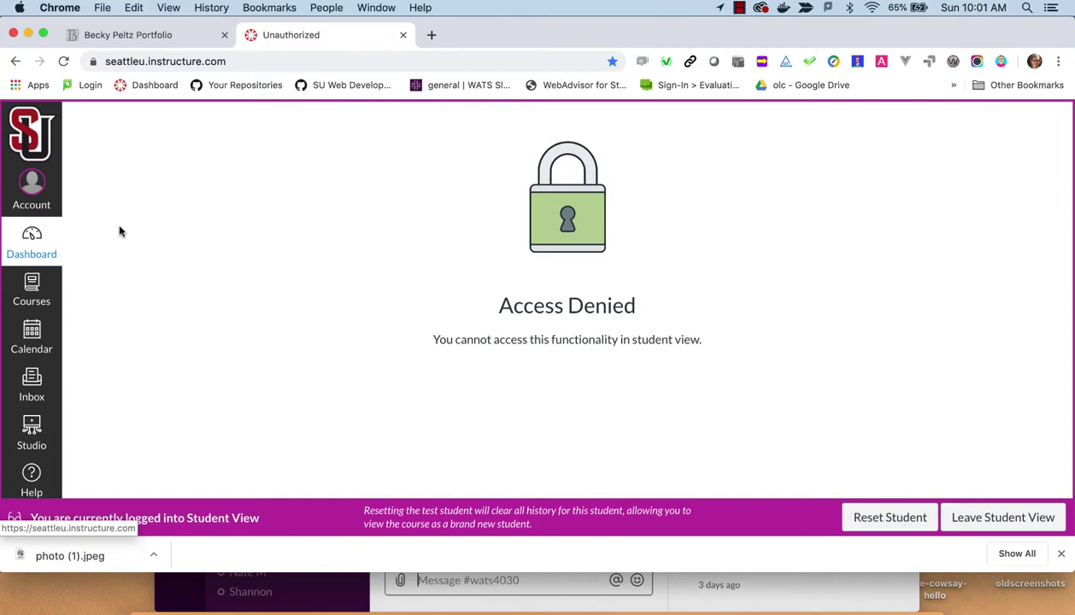
click(36, 304)
click(187, 178)
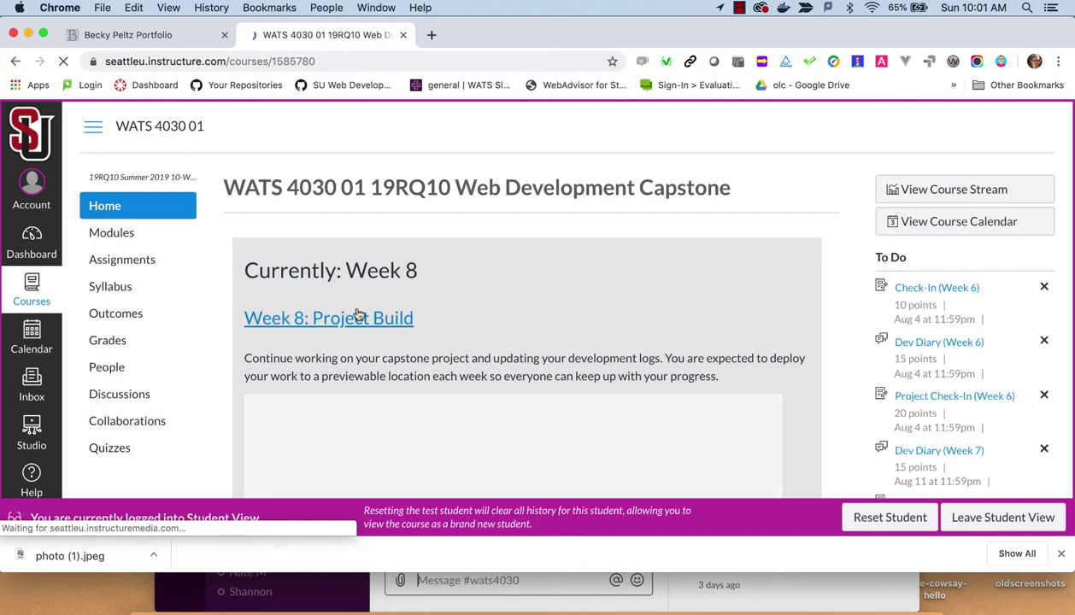
click(139, 262)
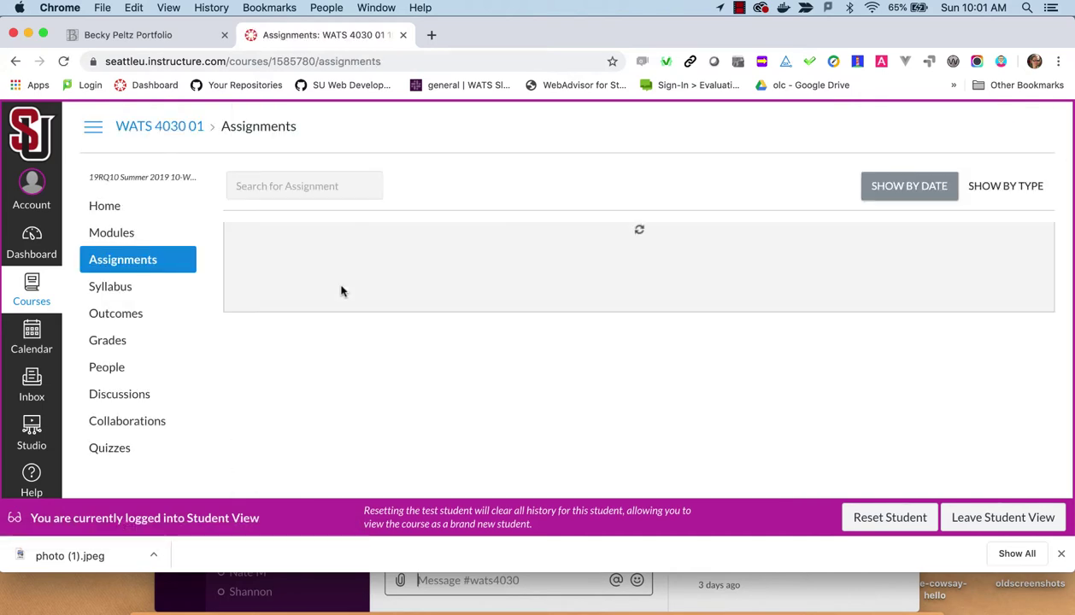
- Look over the overdue and upcoming assignments and open the Share Portfolios discussion
scroll(340, 292, down, 10)
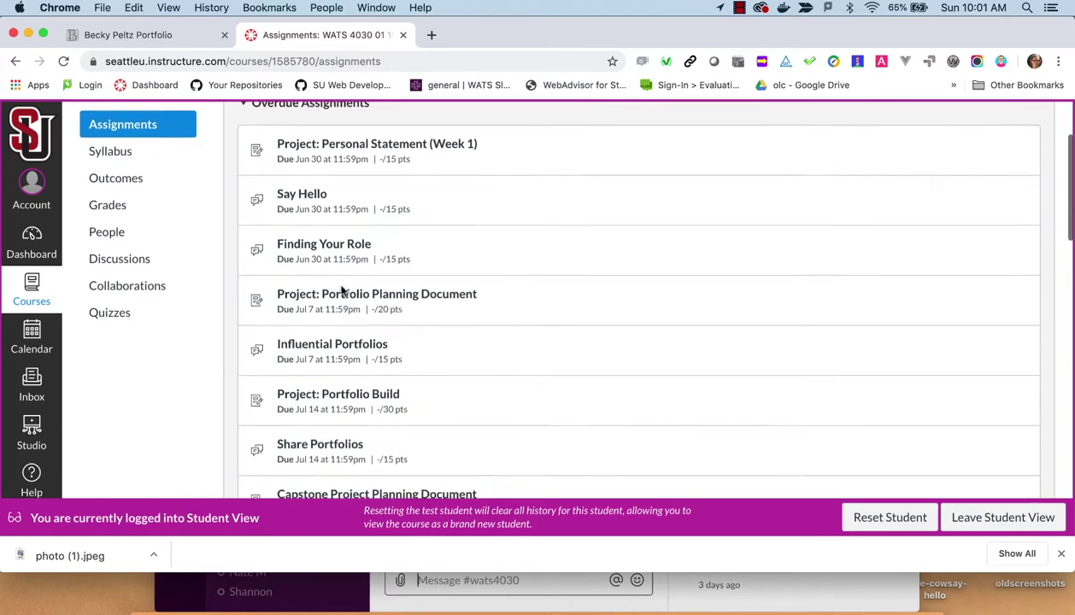
scroll(340, 291, down, 5)
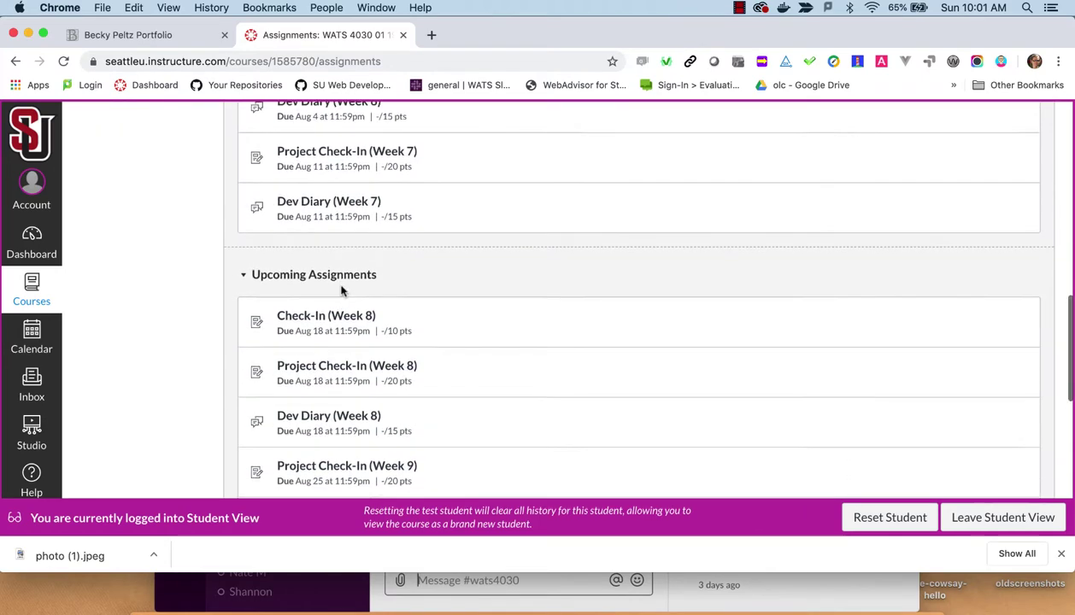
scroll(341, 291, up, 4)
scroll(341, 292, up, 10)
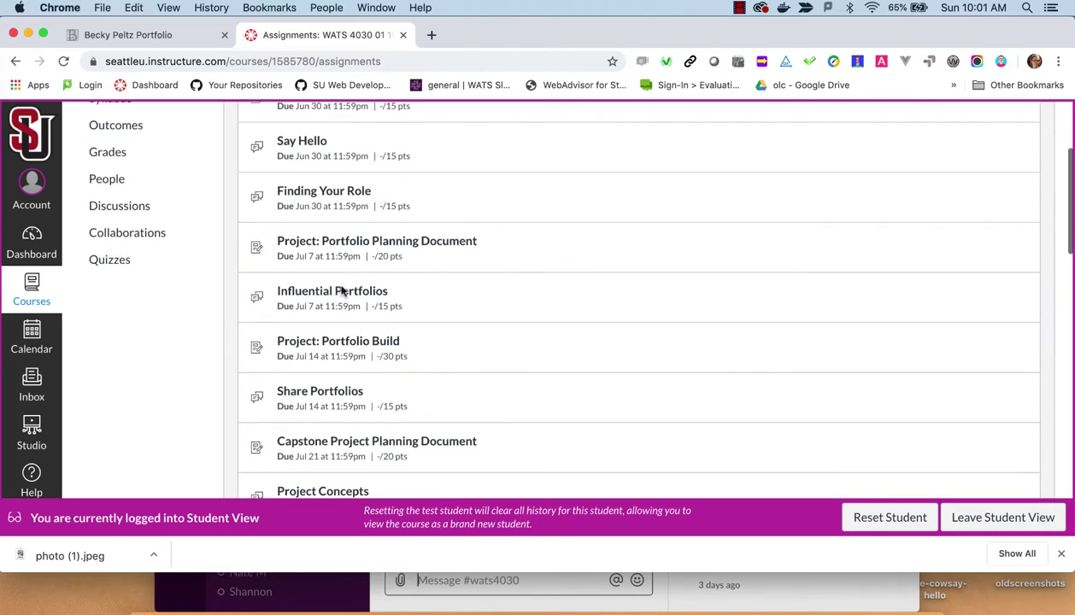
scroll(341, 291, down, 4)
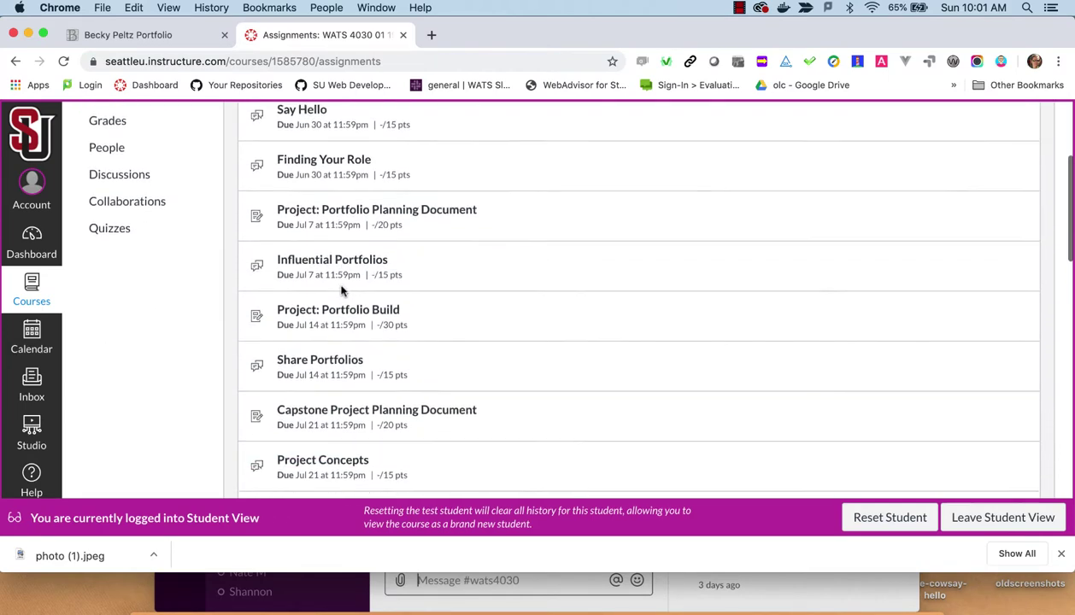
scroll(340, 291, down, 2)
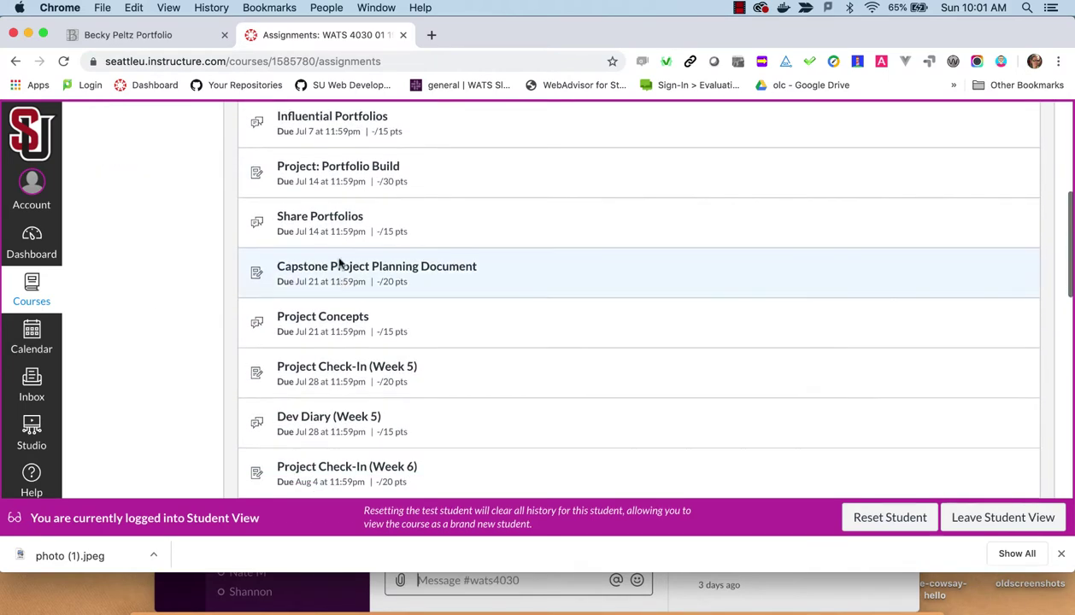
click(345, 224)
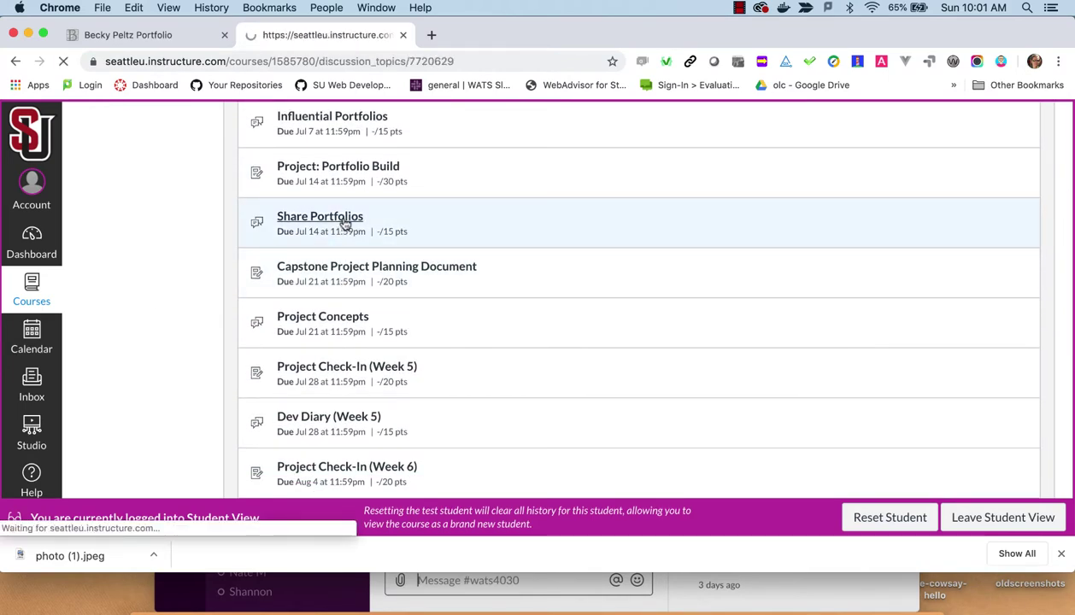
- Return to the Assignments list and open the Share Capstone Projects discussion
click(15, 64)
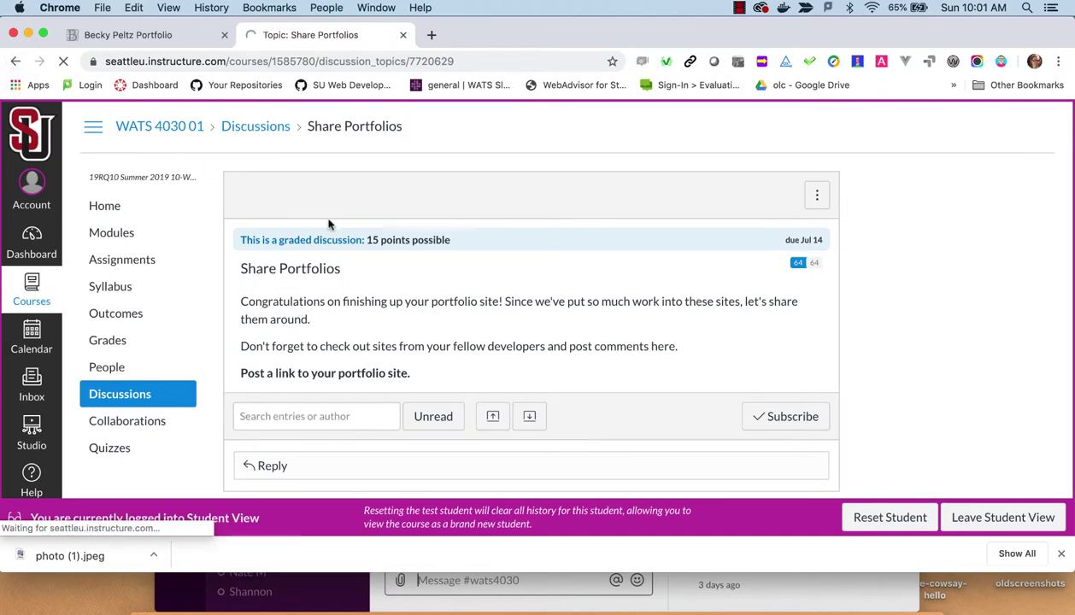
scroll(374, 307, down, 2)
scroll(374, 307, down, 5)
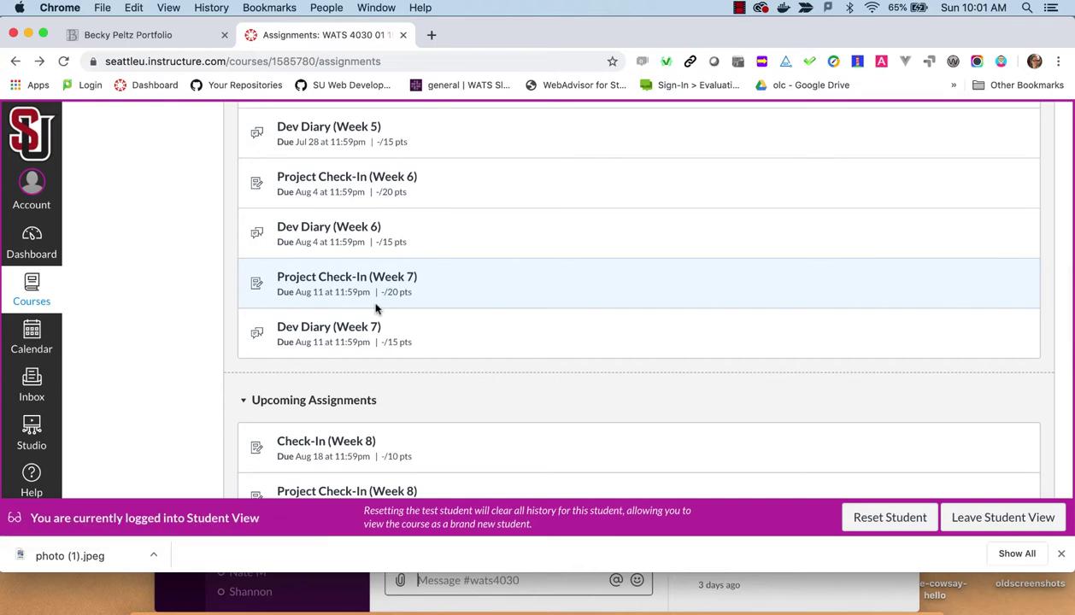
scroll(376, 308, down, 6)
scroll(376, 309, down, 4)
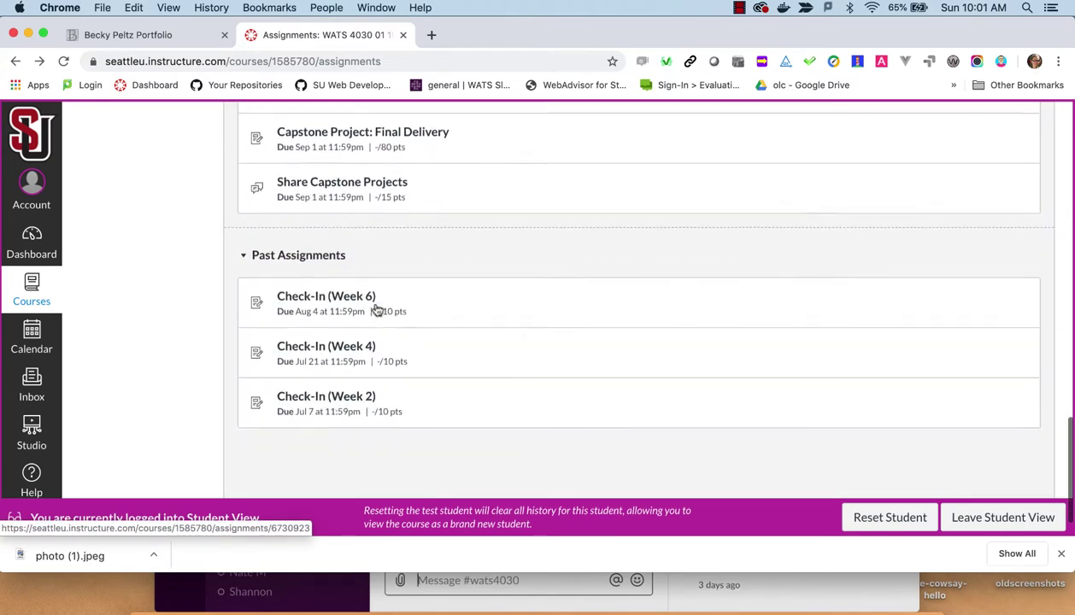
scroll(376, 309, up, 2)
click(361, 289)
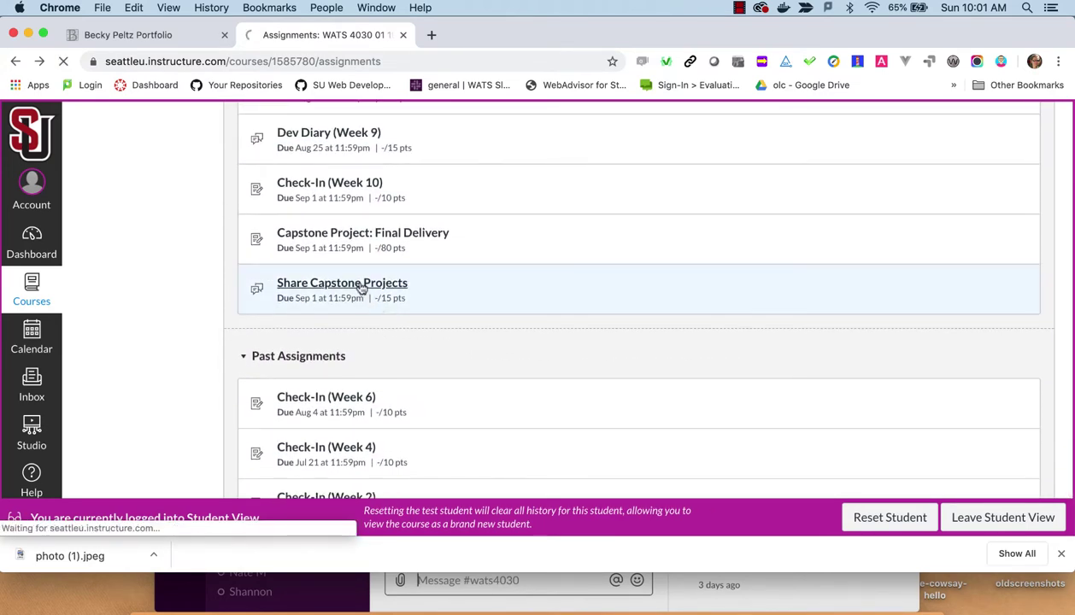
- Read the Share Capstone Projects discussion, then go back to the Assignments list
scroll(504, 297, down, 5)
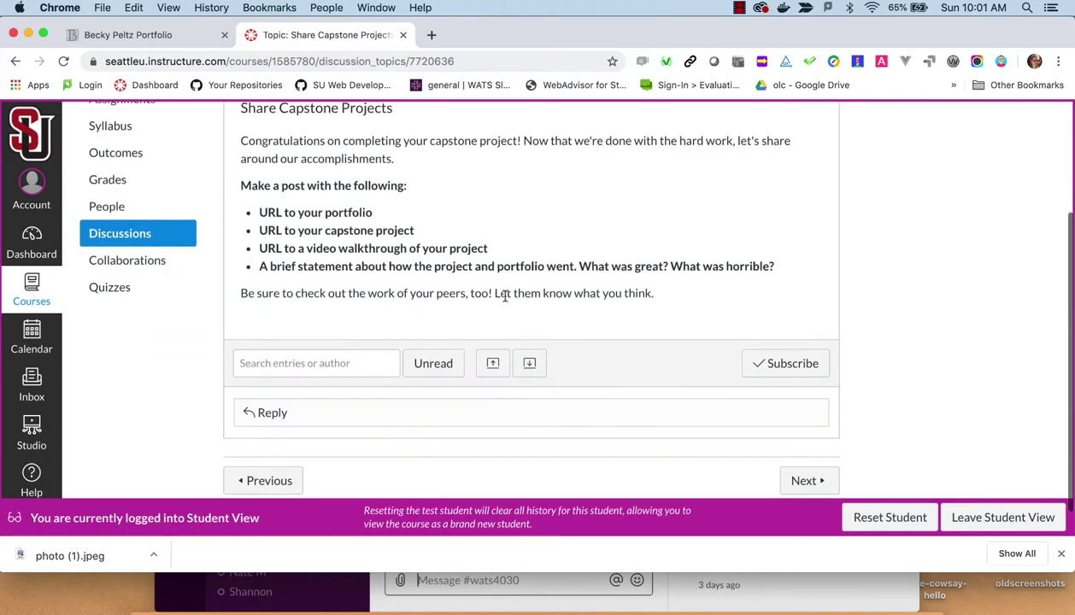
scroll(504, 300, up, 2)
scroll(504, 299, down, 2)
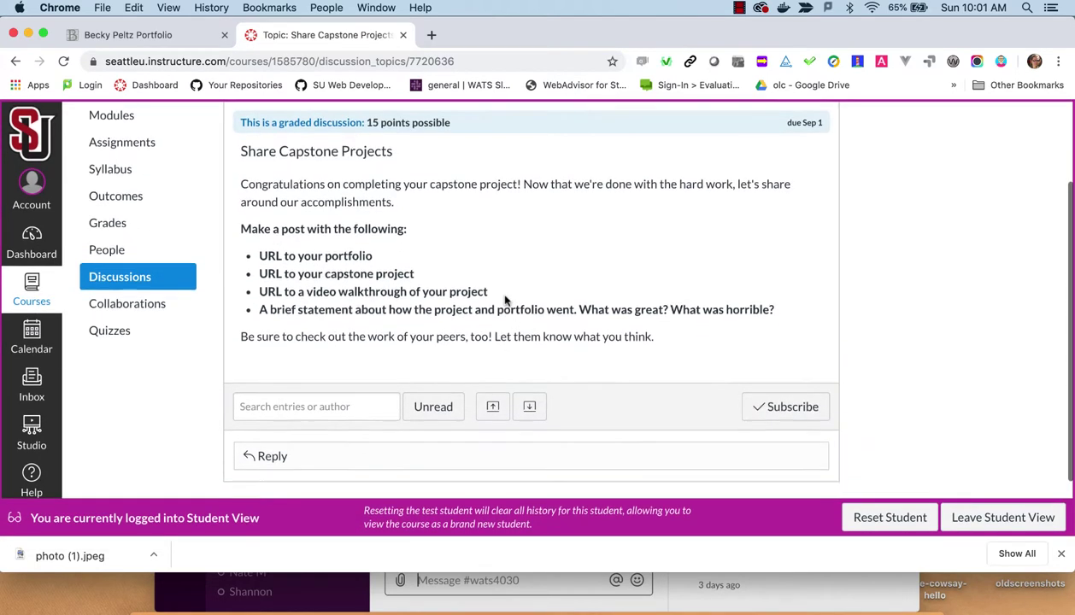
scroll(504, 300, up, 5)
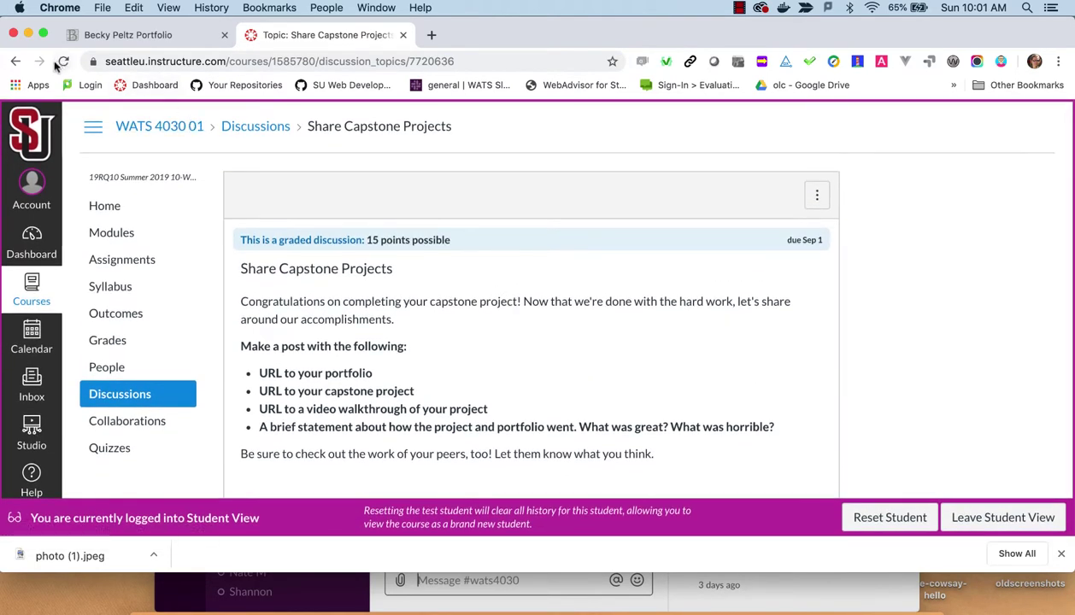
click(15, 61)
scroll(431, 258, down, 4)
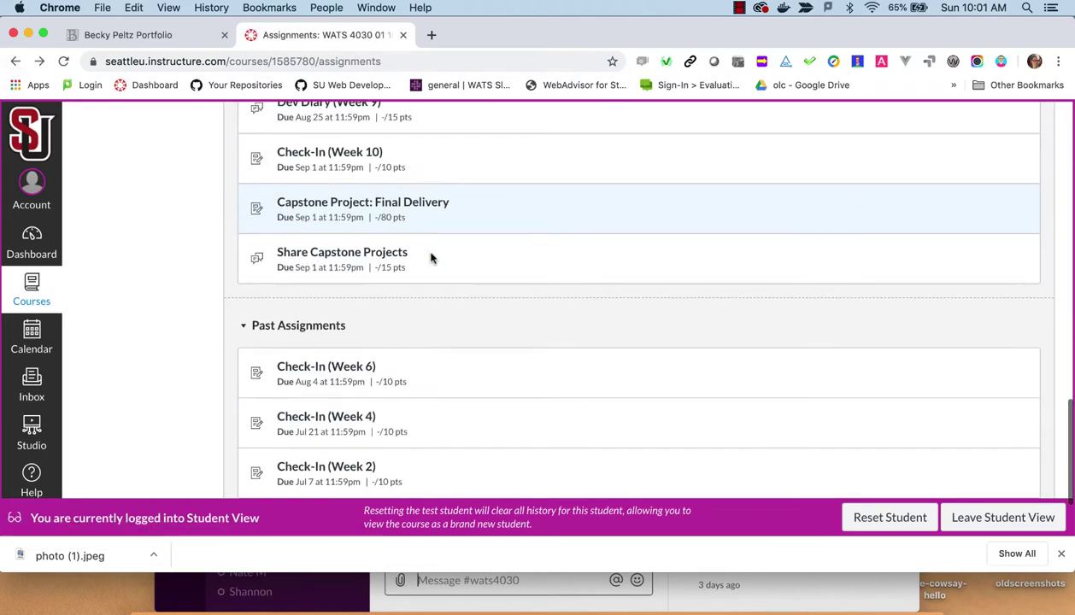
scroll(431, 258, up, 2)
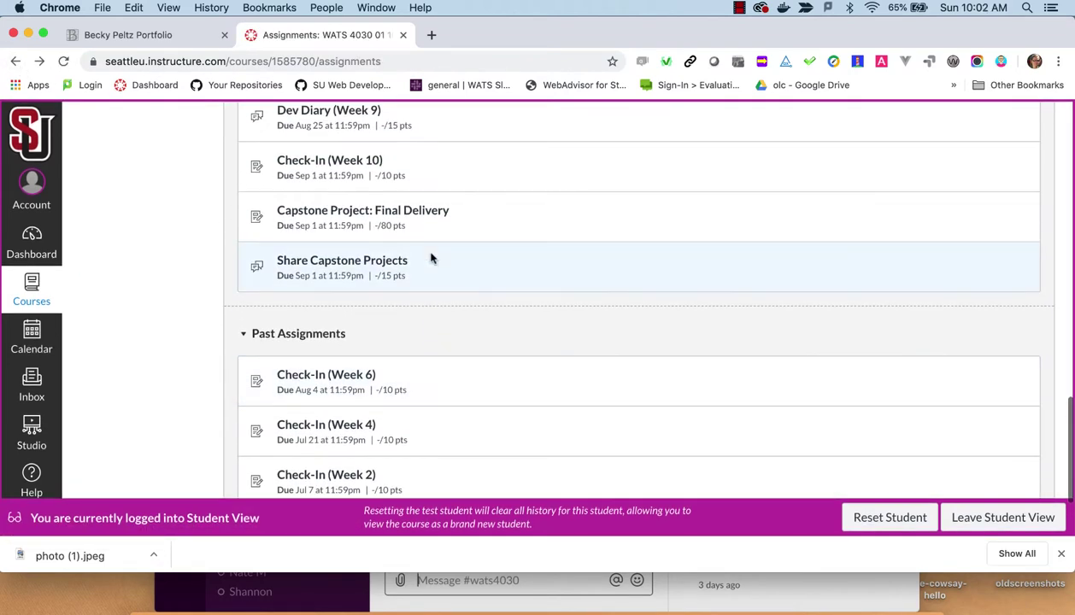
- Open Capstone Project: Final Delivery and review its 80-point requirements and rubric
click(414, 213)
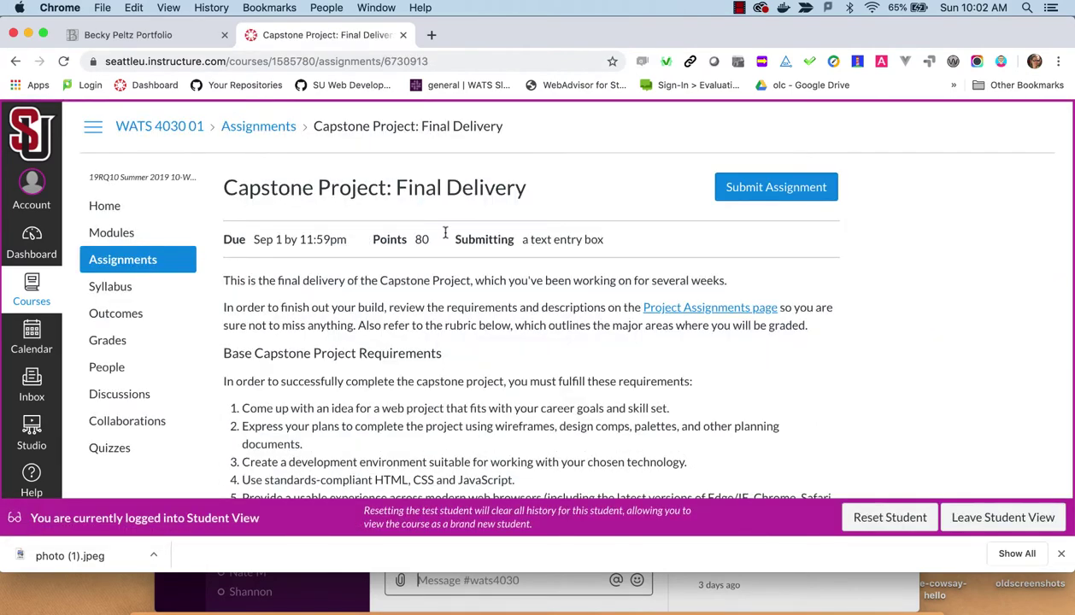
scroll(405, 291, down, 2)
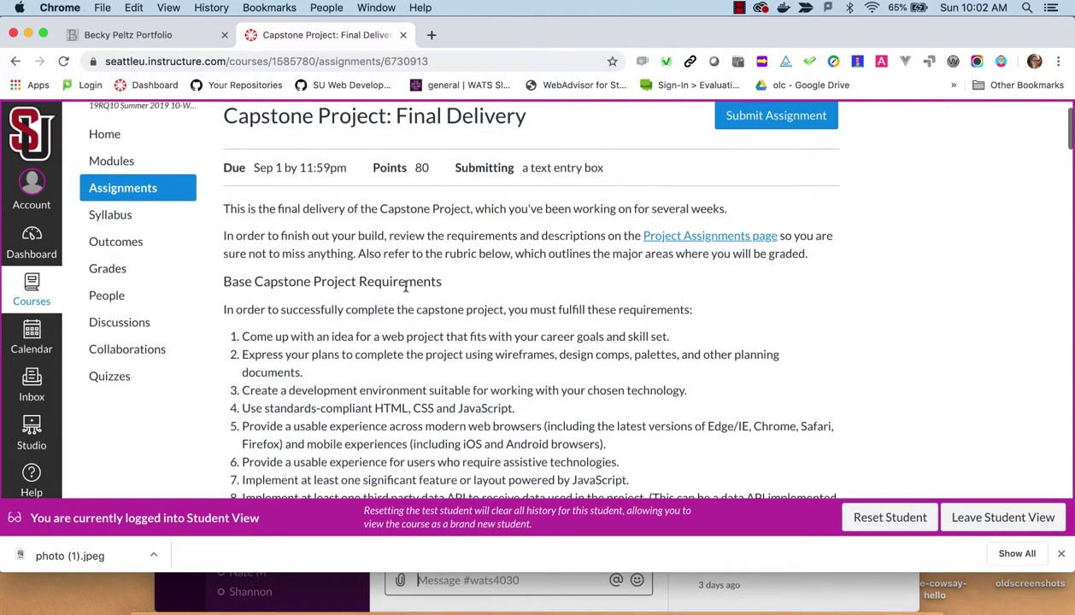
scroll(405, 288, down, 10)
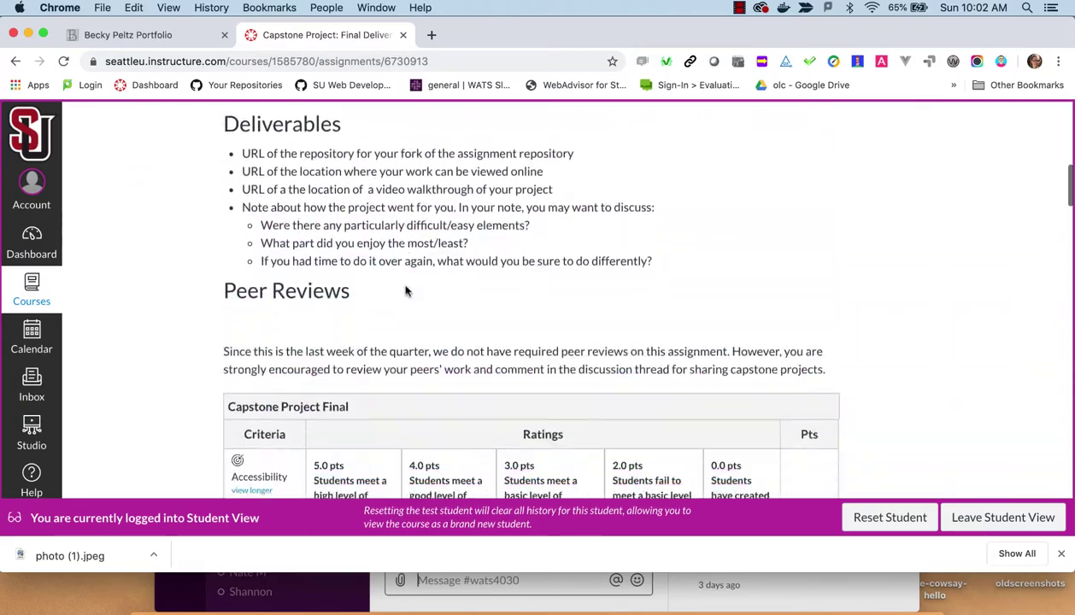
scroll(404, 290, down, 15)
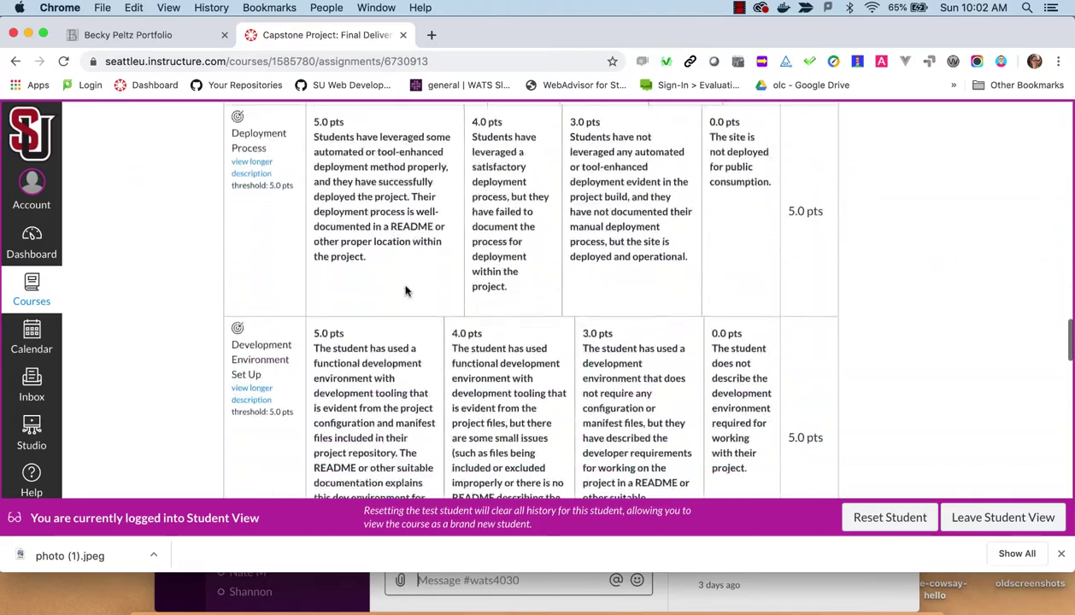
scroll(407, 290, up, 20)
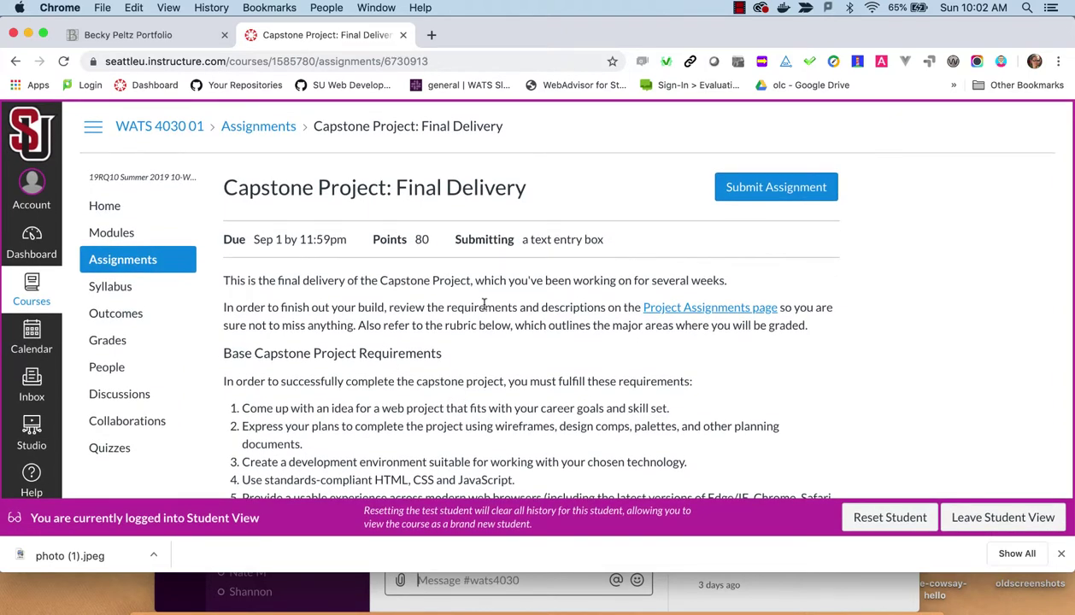
scroll(483, 305, down, 1)
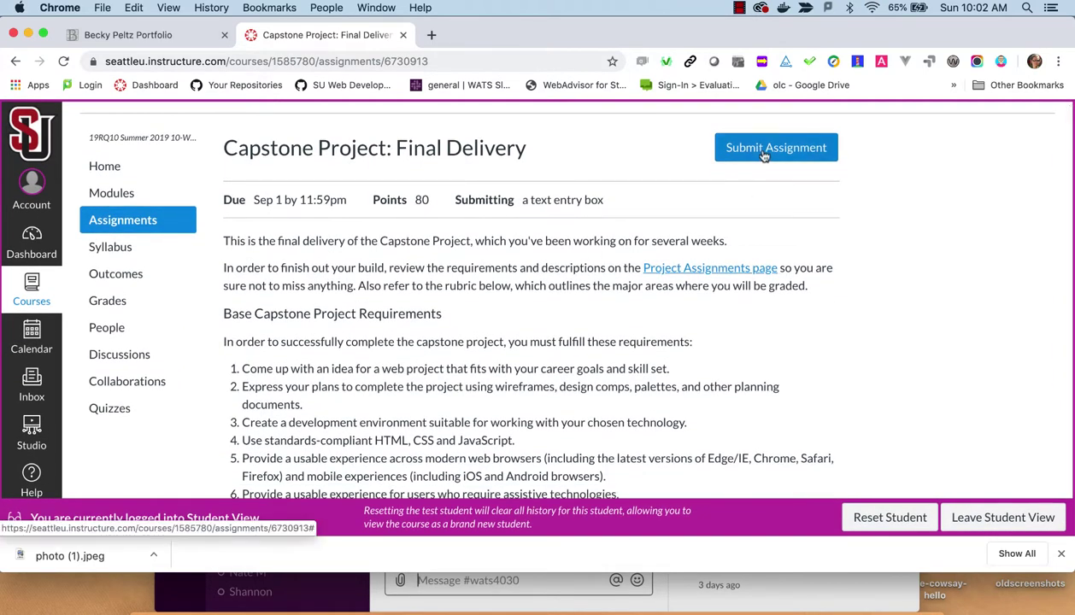
- Start a text entry submission holding the Studio video link and the Photos live-site URL
click(763, 150)
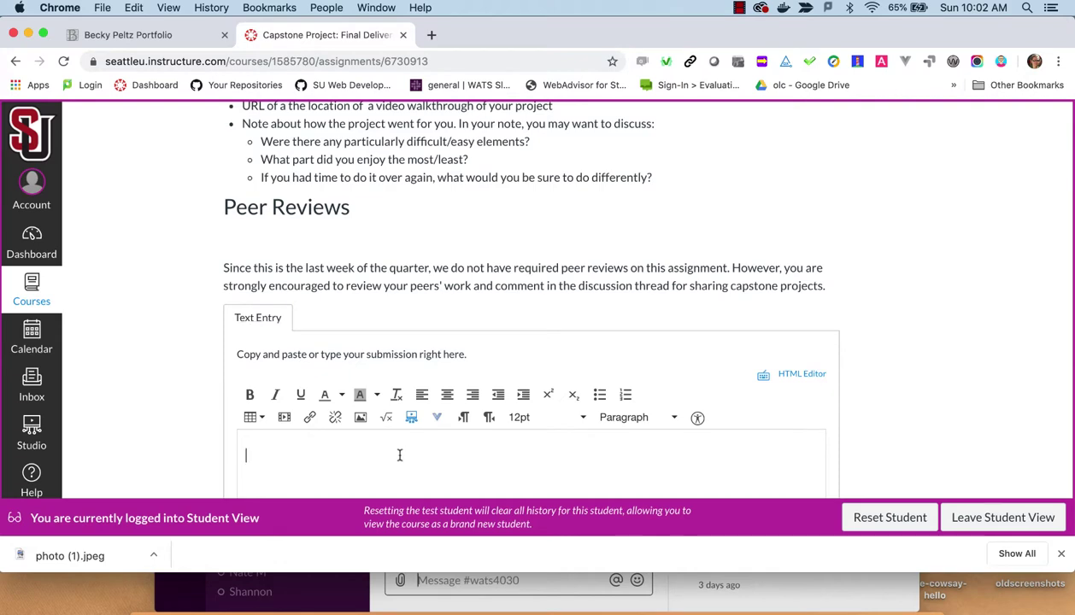
text(https://seattleu.instructuremedia.com/embed/39565701-eb3f-4c22-b14c-86ee13970882)
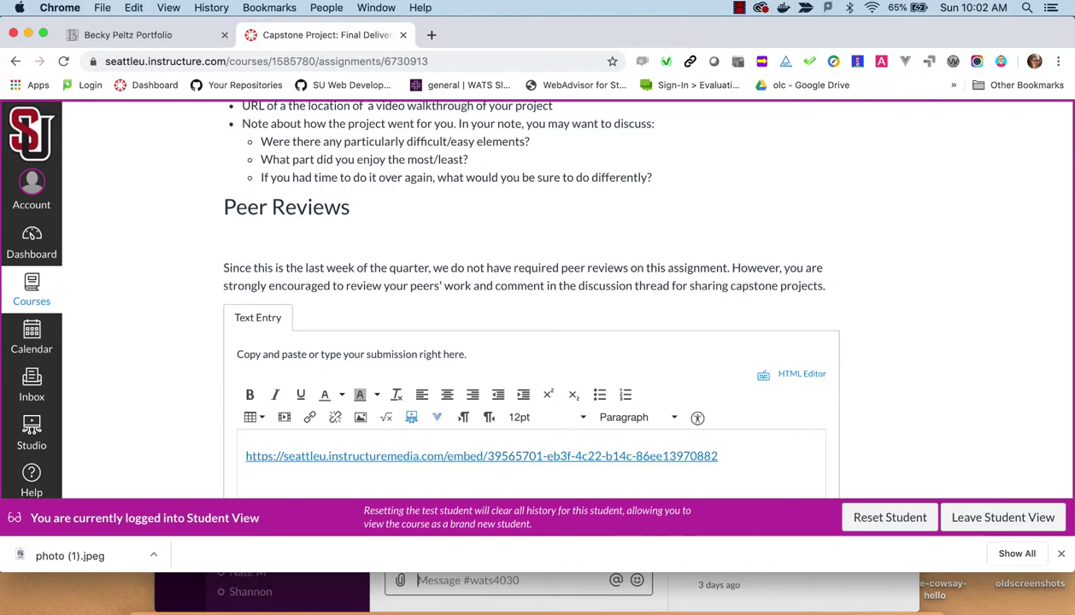
click(170, 40)
click(168, 61)
scroll(402, 263, up, 5)
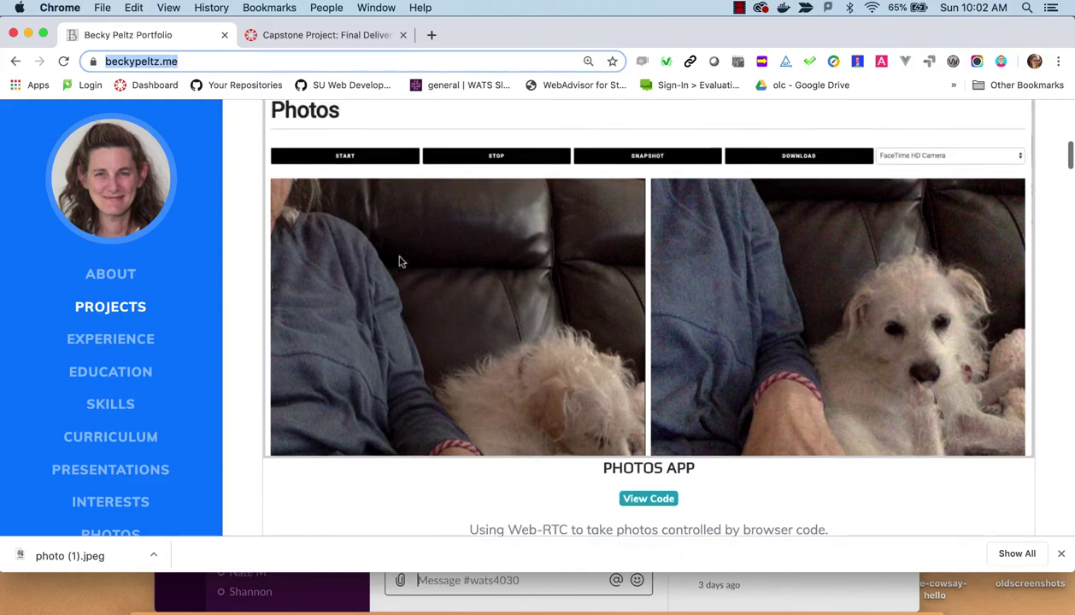
scroll(512, 462, down, 9)
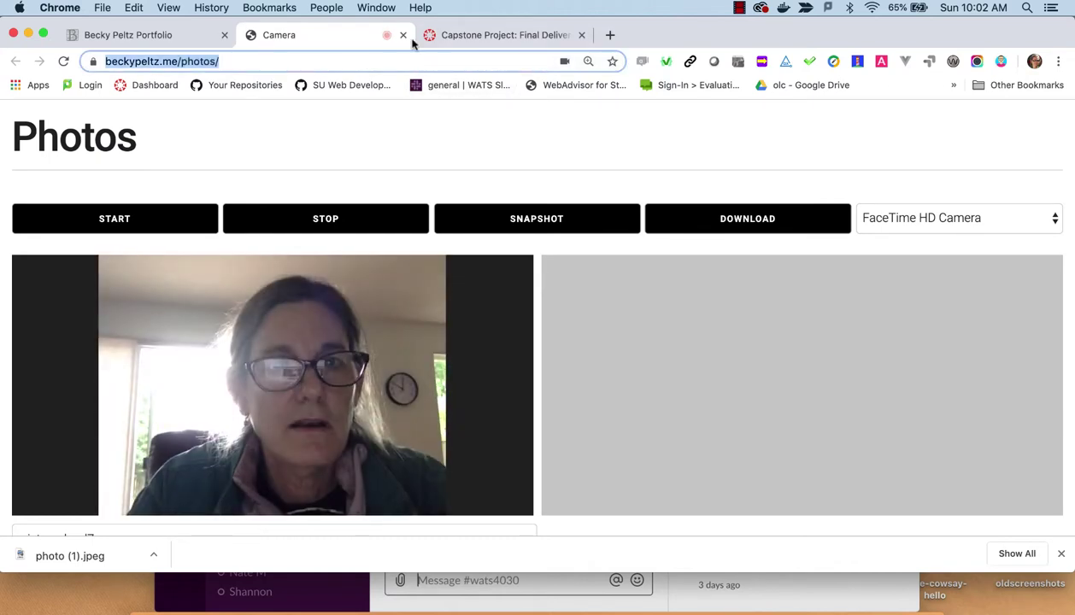
click(496, 35)
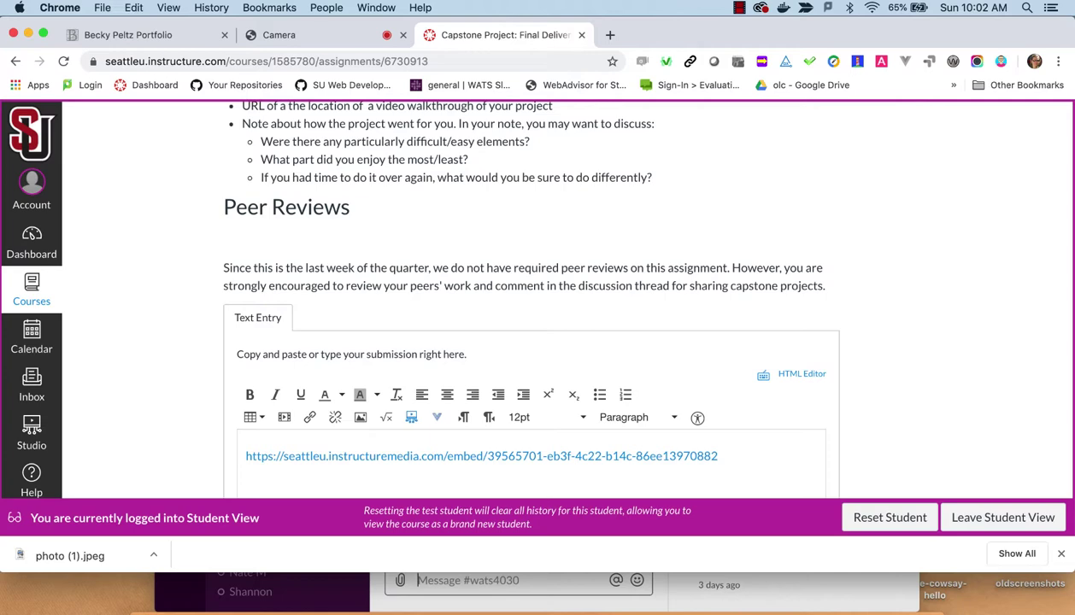
text(https://www.beckypeltz.me/photos/)
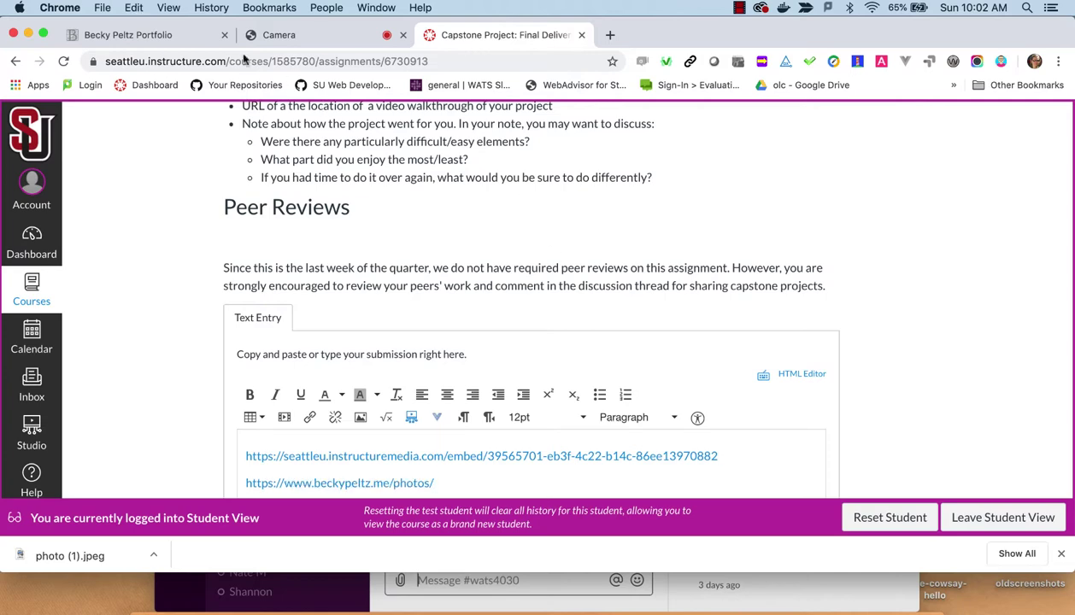
- Open the Photos app's GitHub repository from the portfolio and copy its URL
click(185, 35)
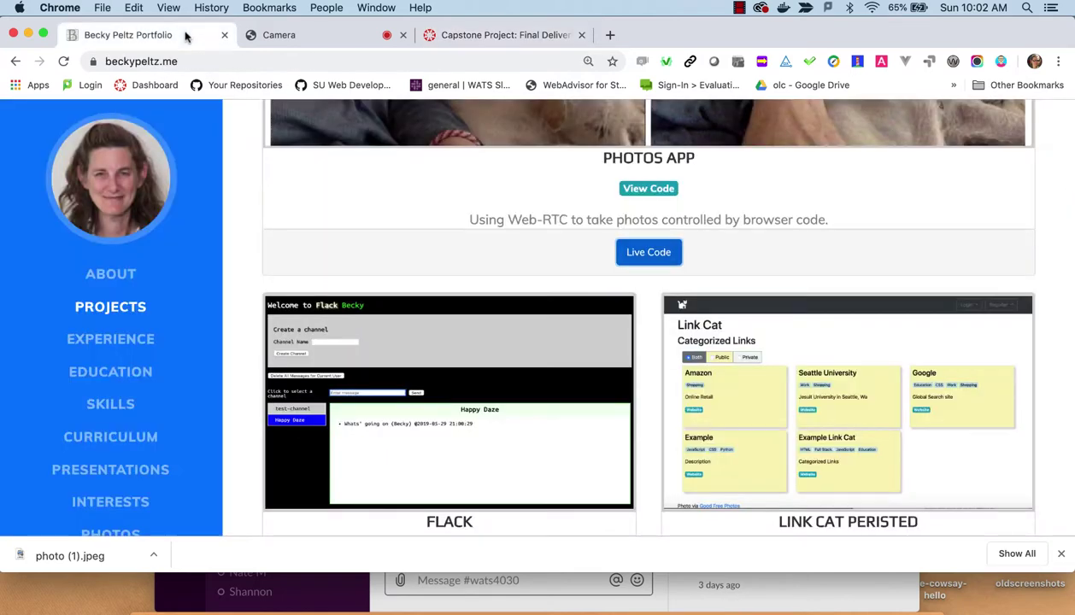
click(648, 188)
click(327, 63)
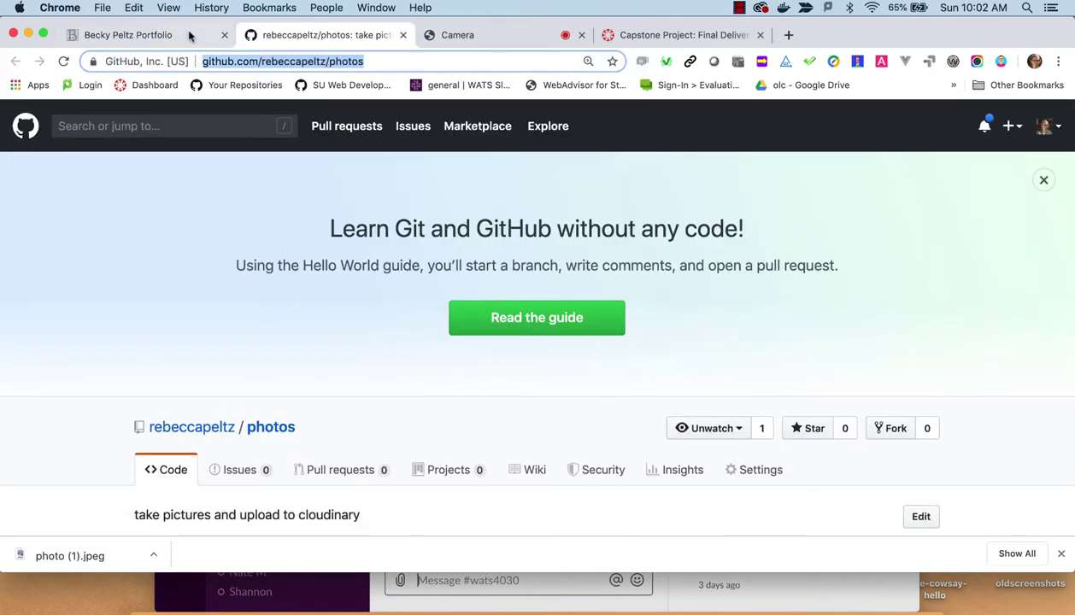
click(684, 35)
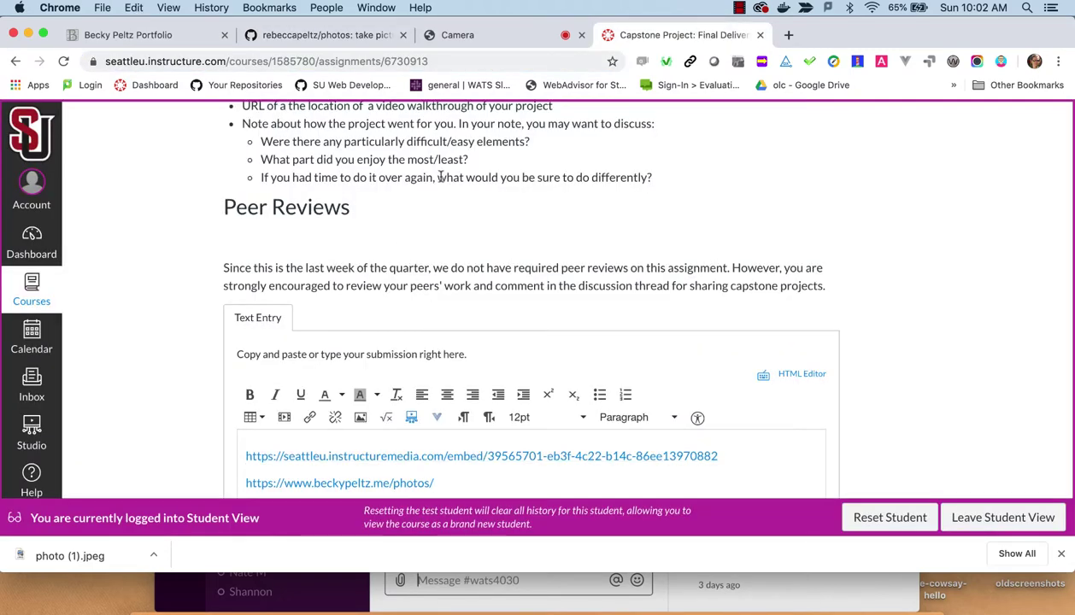
- Delete the duplicate photos live-site link from the bottom of the submission text
drag(652, 178, 264, 141)
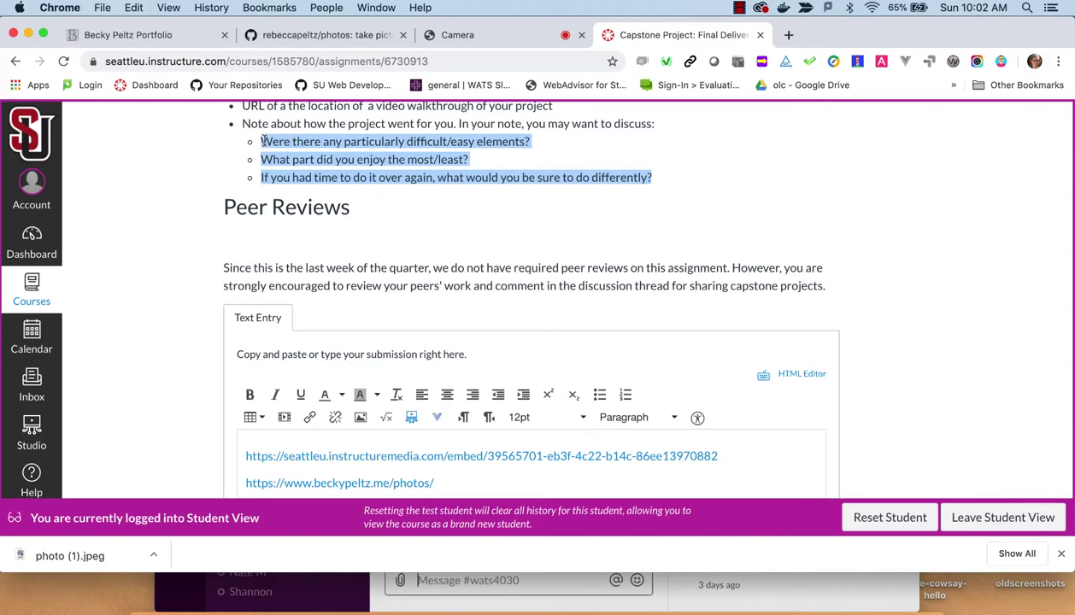
scroll(340, 295, down, 5)
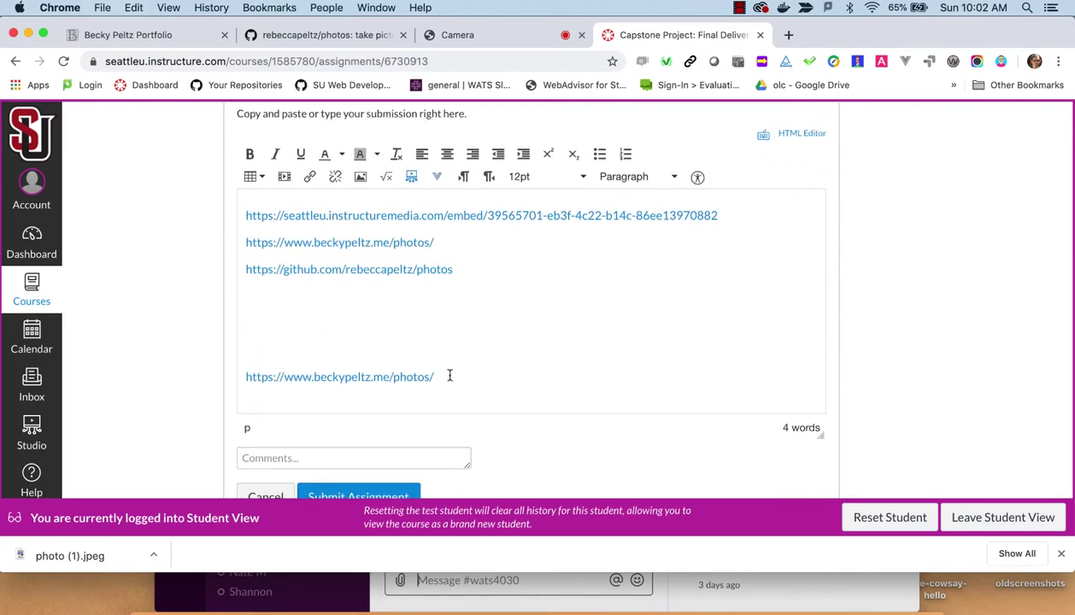
drag(449, 376, 256, 377)
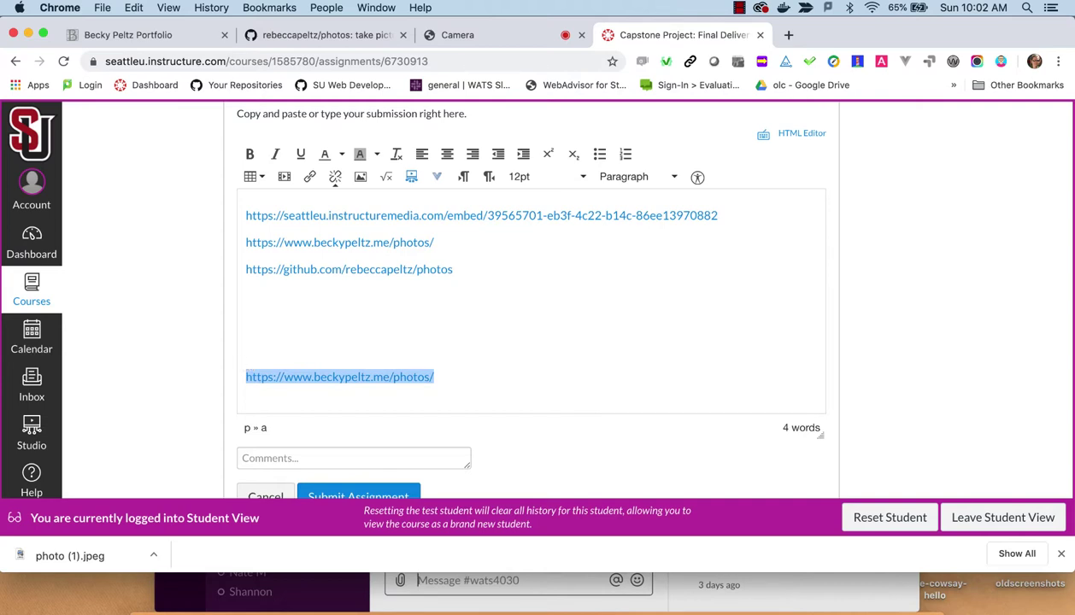
key(BackSpace)
scroll(378, 360, down, 2)
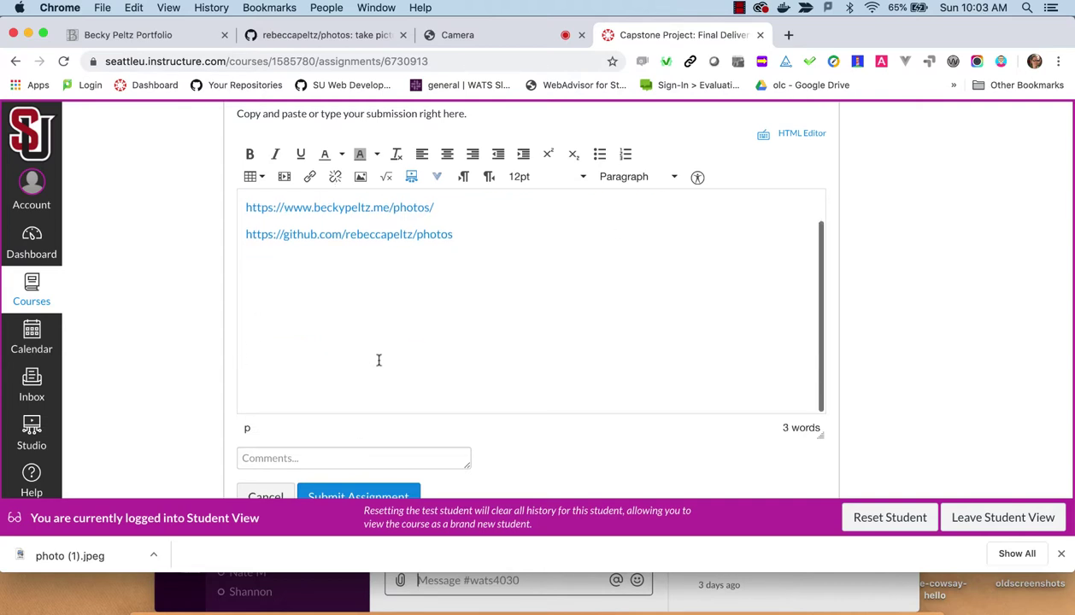
- Submit the assignment and review the 'Assignment successfully submitted' confirmation for Aug 18, 10:02am
click(376, 494)
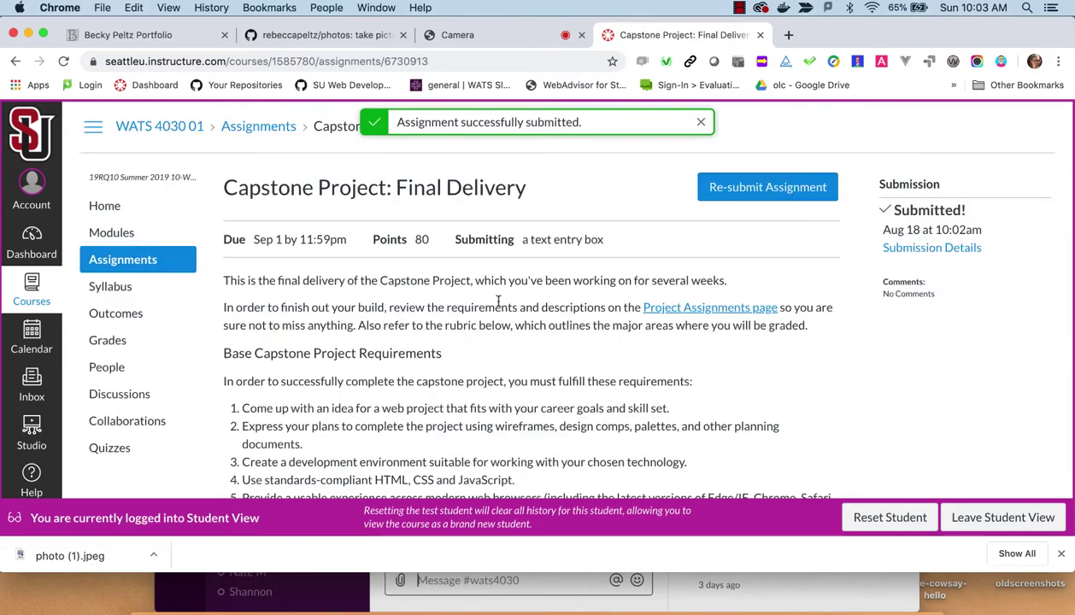
scroll(498, 301, down, 5)
scroll(498, 301, down, 10)
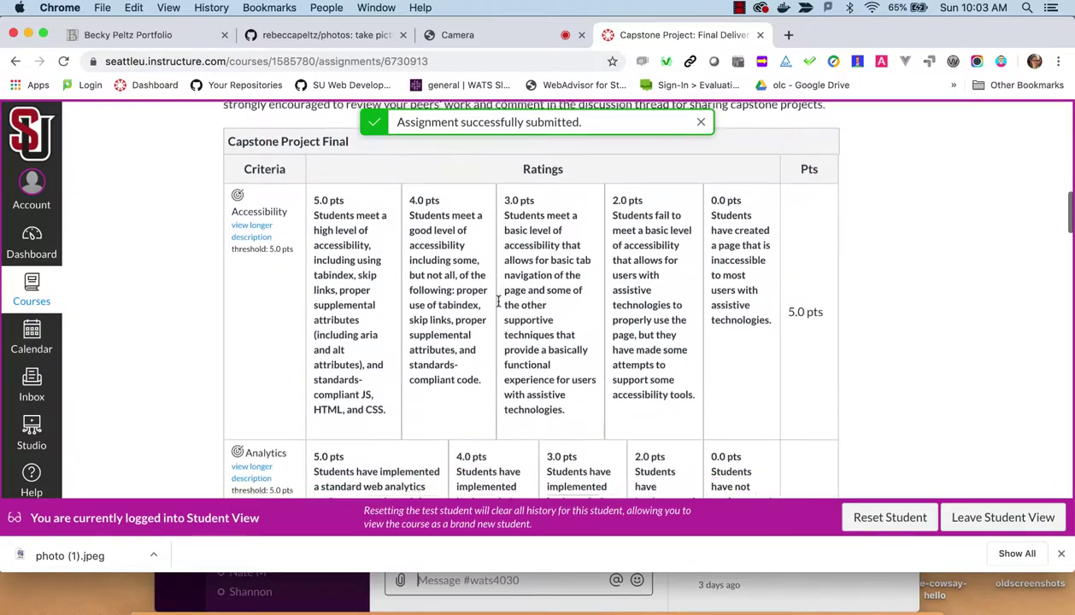
scroll(498, 301, up, 12)
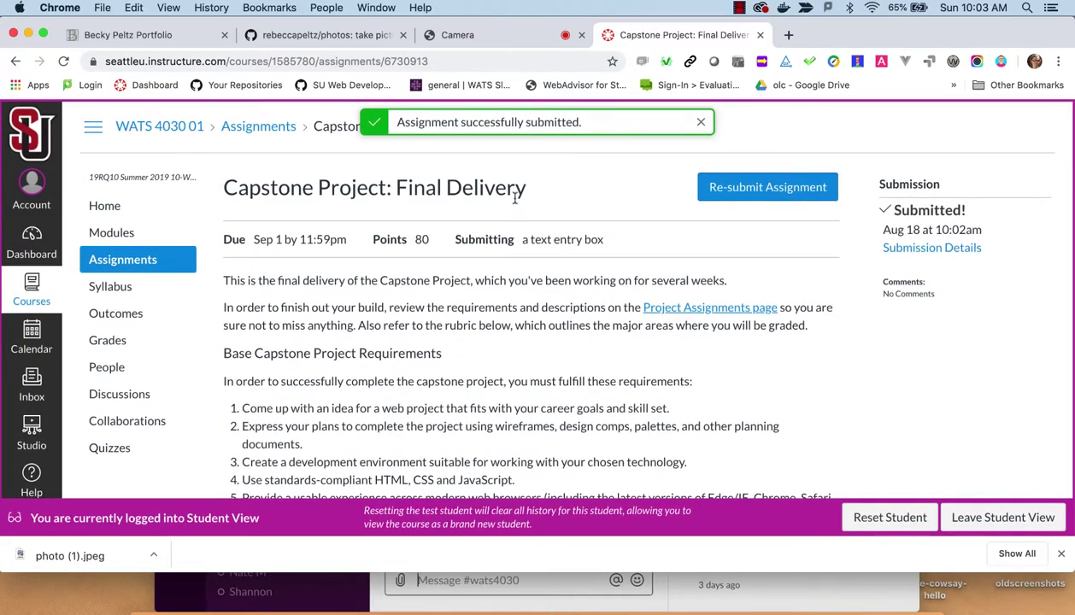